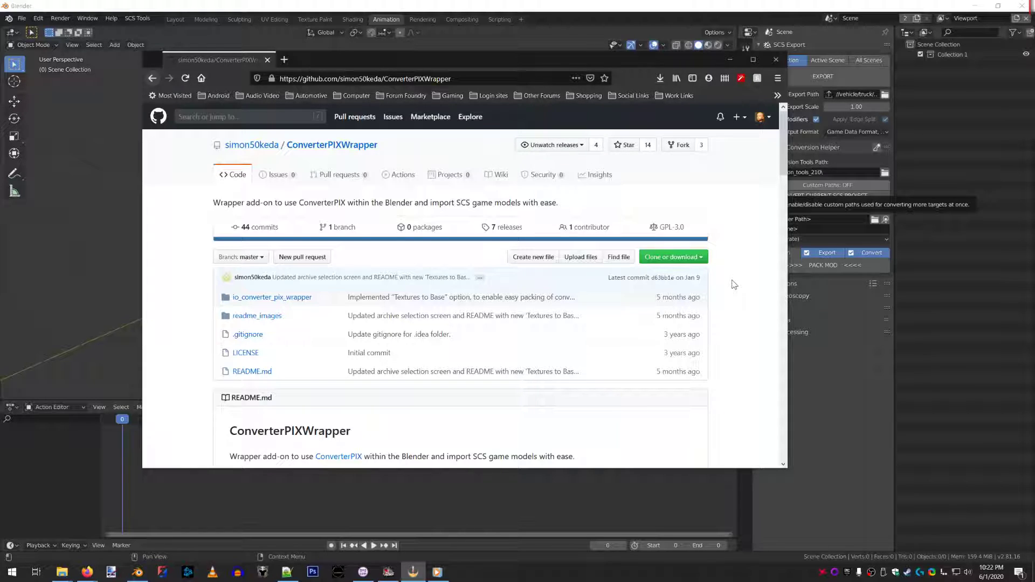
# Step: Select the repository page address in Firefox, then dismiss the address suggestions
pyautogui.scroll(-2, 734, 355)
pyautogui.scroll(2, 733, 366)
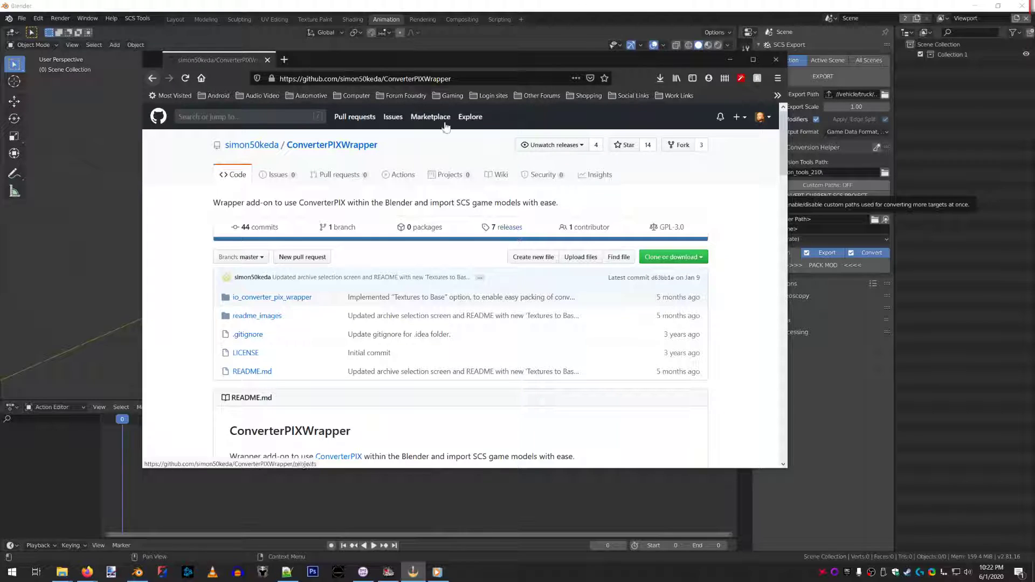
pyautogui.click(365, 78)
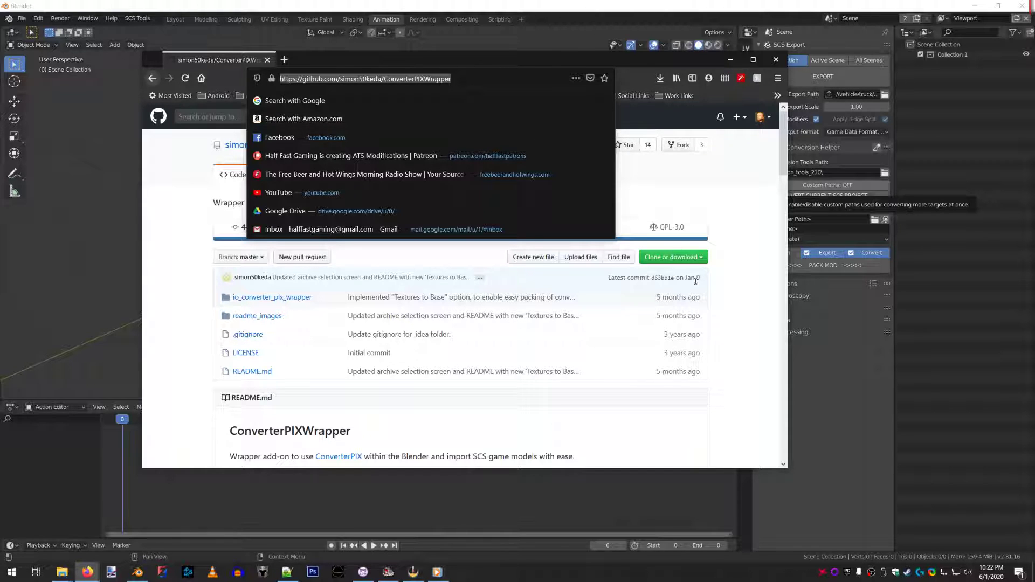
pyautogui.click(730, 295)
# Step: Read through the README's Installation and Usage sections, then minimize Firefox
pyautogui.scroll(-3, 754, 298)
pyautogui.scroll(-3, 735, 297)
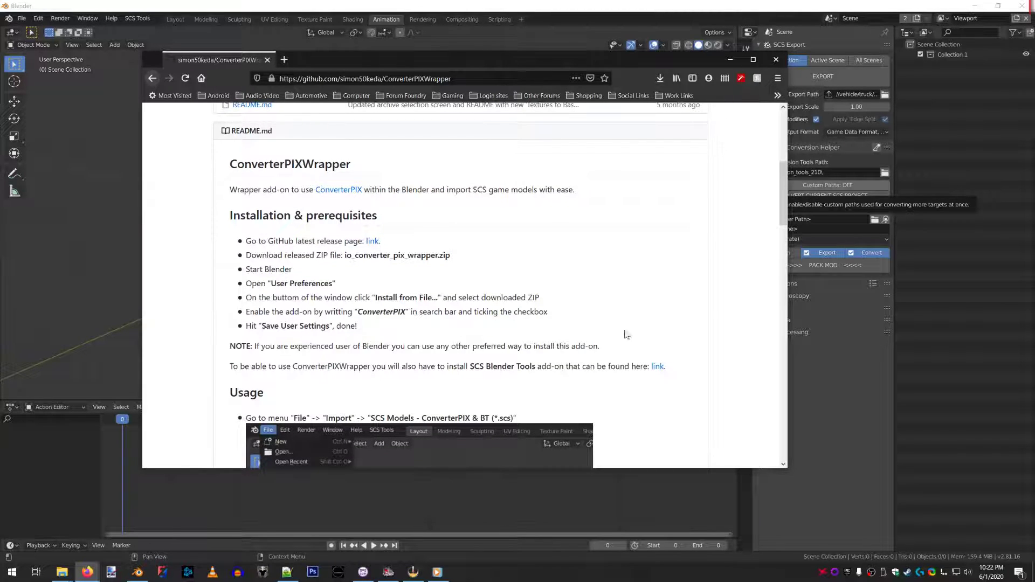
pyautogui.scroll(-5, 694, 300)
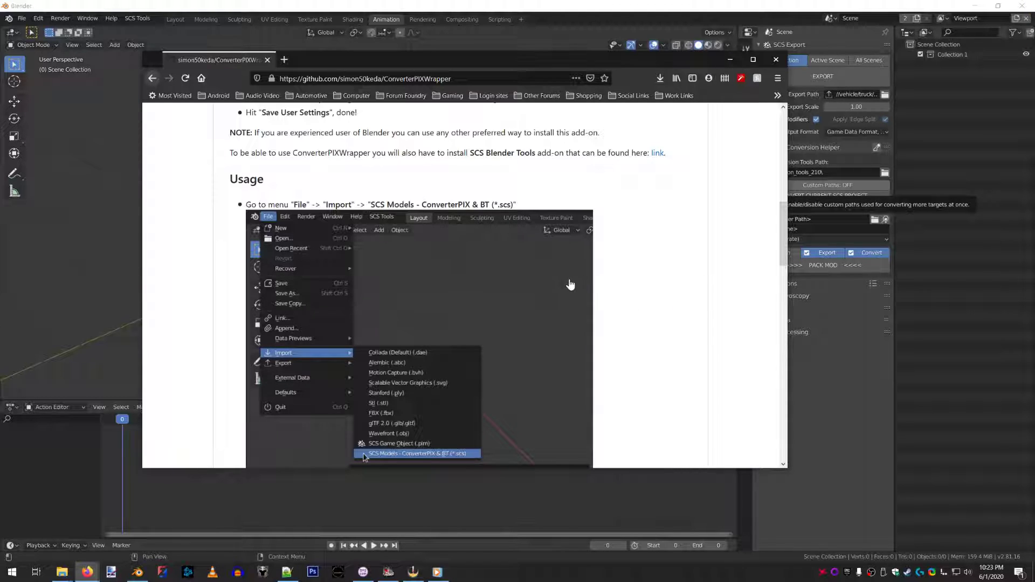
pyautogui.scroll(3, 674, 343)
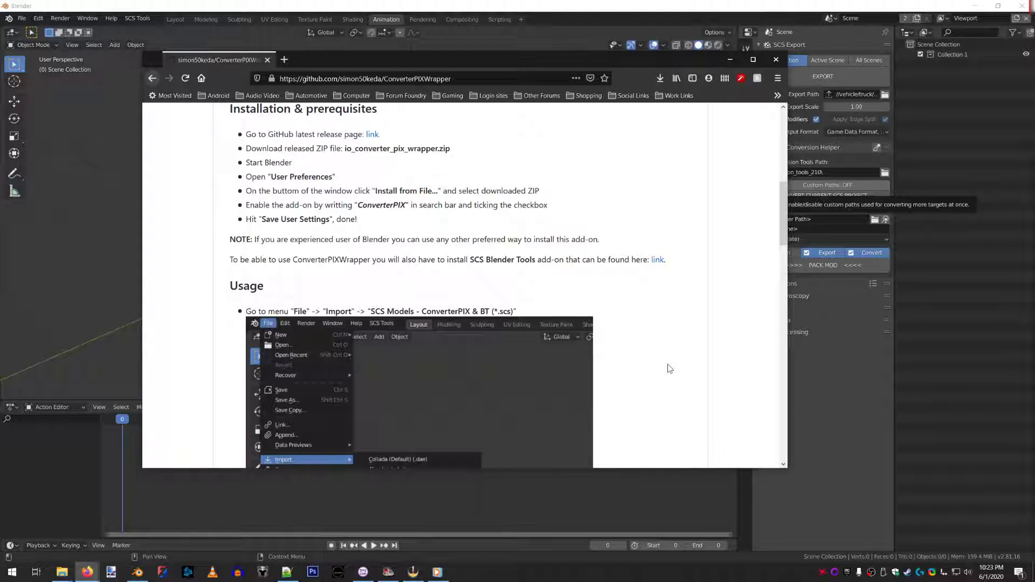
pyautogui.scroll(4, 717, 340)
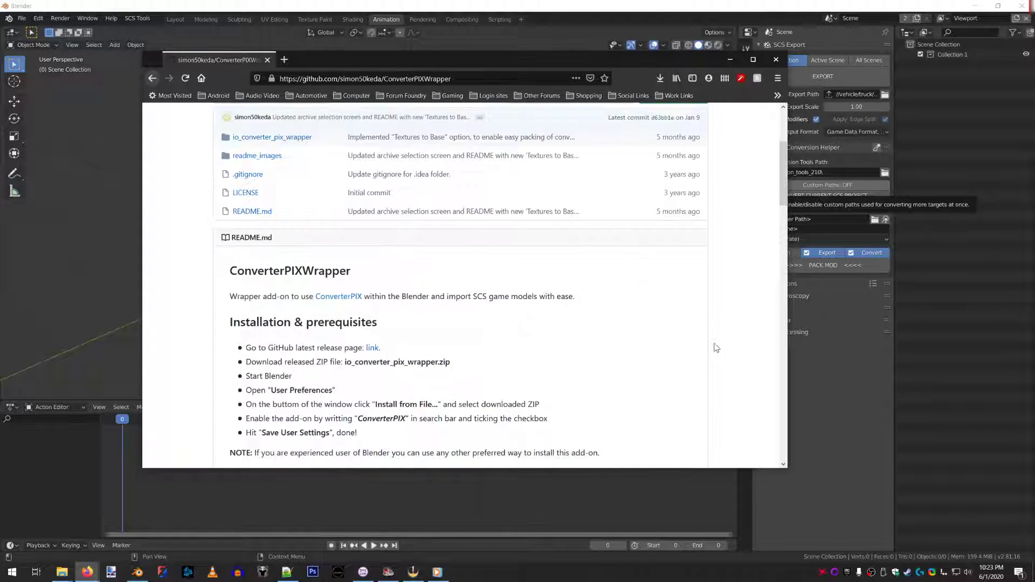
pyautogui.scroll(3, 717, 324)
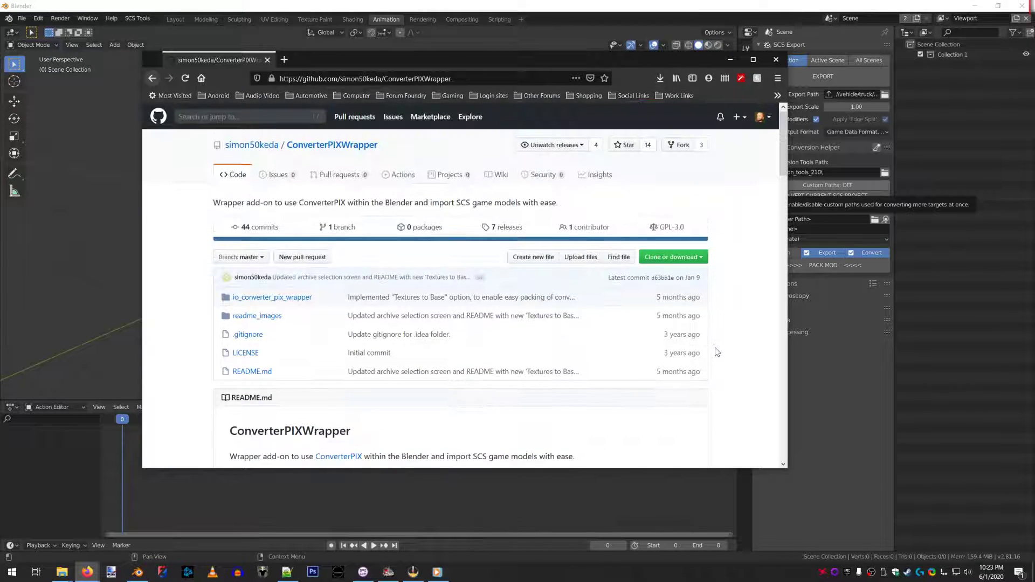
pyautogui.click(730, 59)
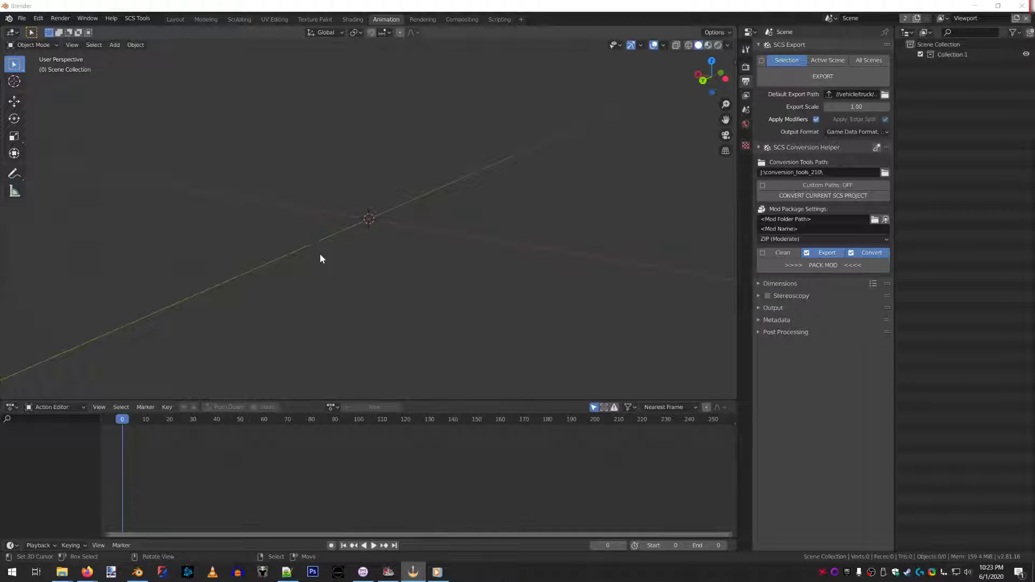
pyautogui.moveTo(331, 185); pyautogui.dragTo(317, 211, button='middle')
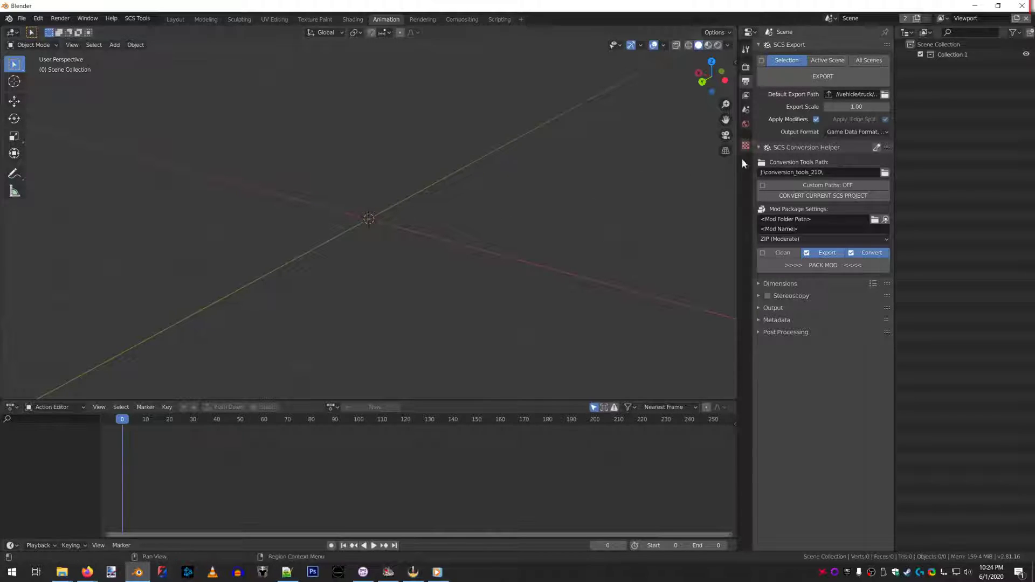
# Step: Widen Properties to view SCS Global Path Settings, check the shader presets path, then narrow it back
pyautogui.moveTo(738, 214); pyautogui.dragTo(608, 76)
pyautogui.click(602, 49)
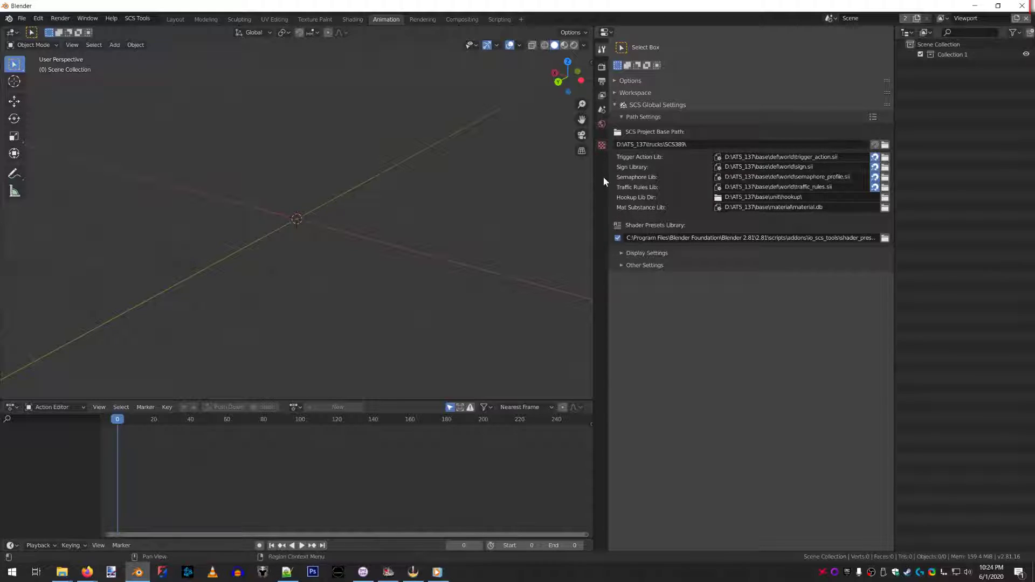
pyautogui.moveTo(592, 176); pyautogui.dragTo(536, 177)
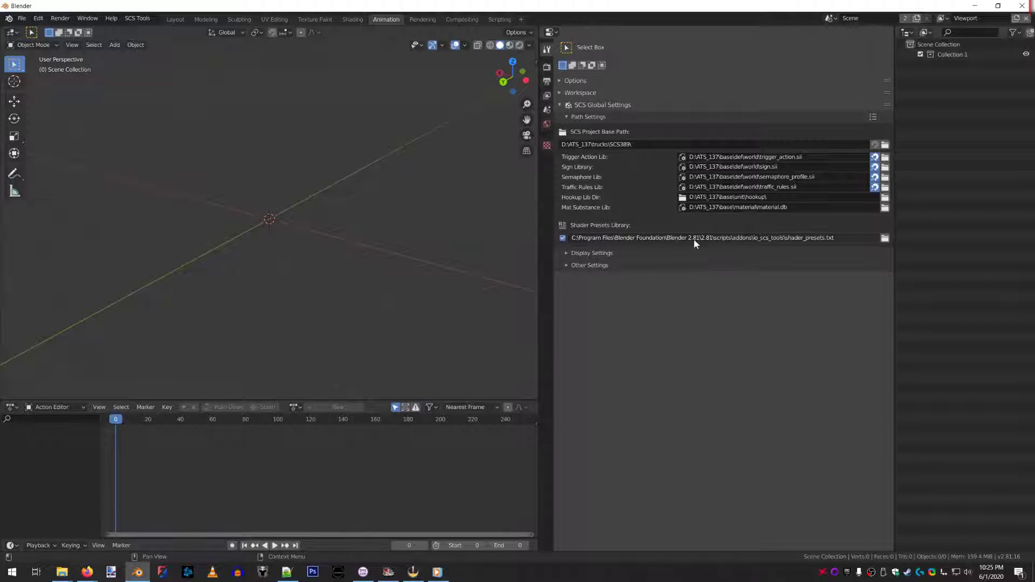
pyautogui.click(849, 236)
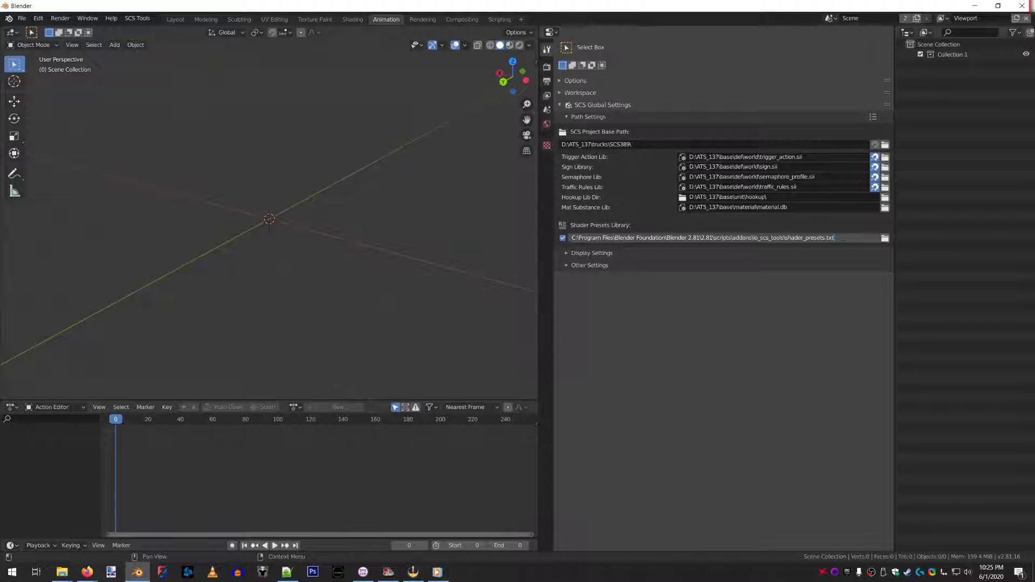
pyautogui.press('Return')
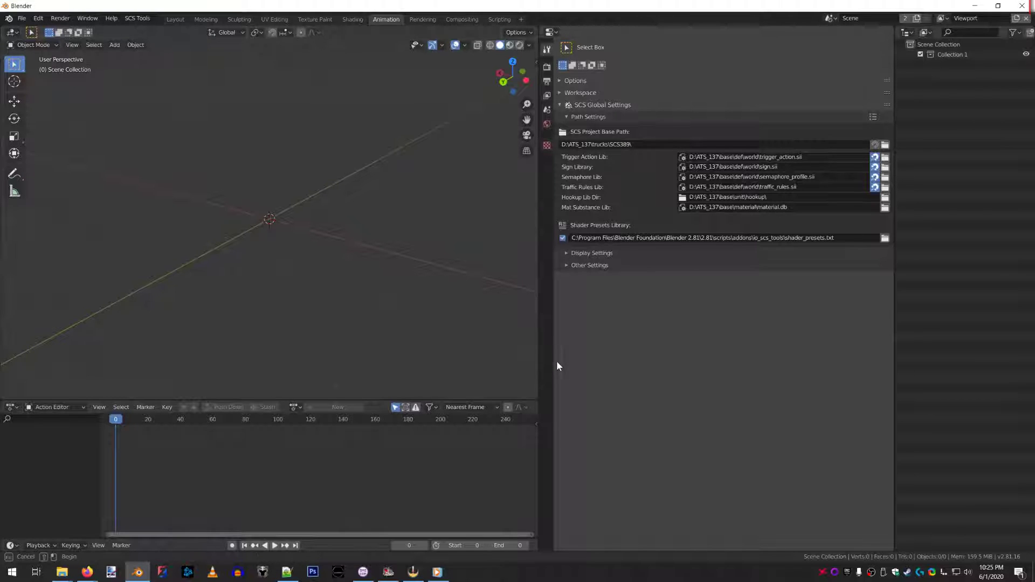
pyautogui.moveTo(539, 360); pyautogui.dragTo(594, 359)
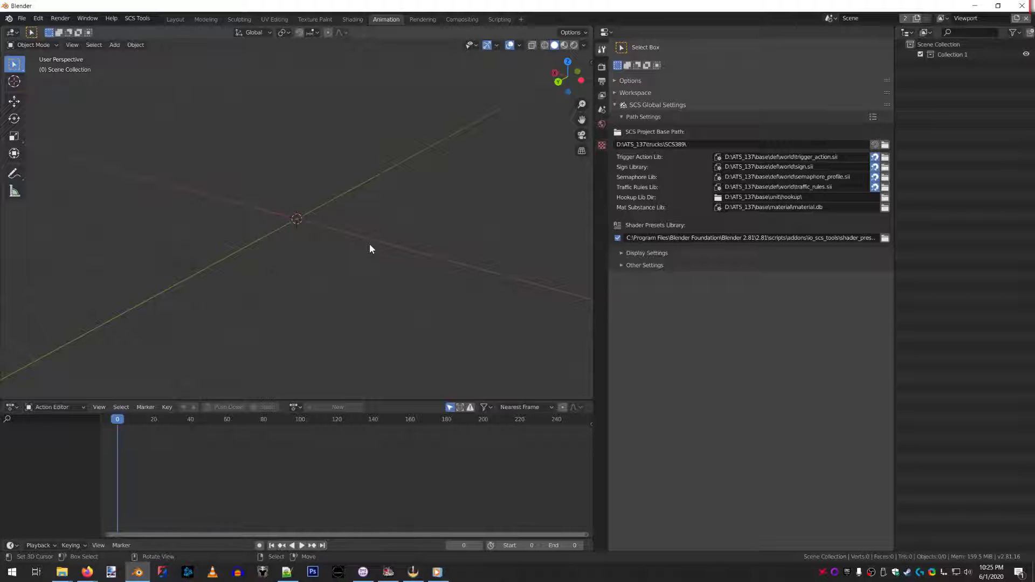
pyautogui.moveTo(594, 305); pyautogui.dragTo(642, 302)
# Step: Choose File > Import > SCS Models - ConverterPIX & BT (*.scs)
pyautogui.click(21, 18)
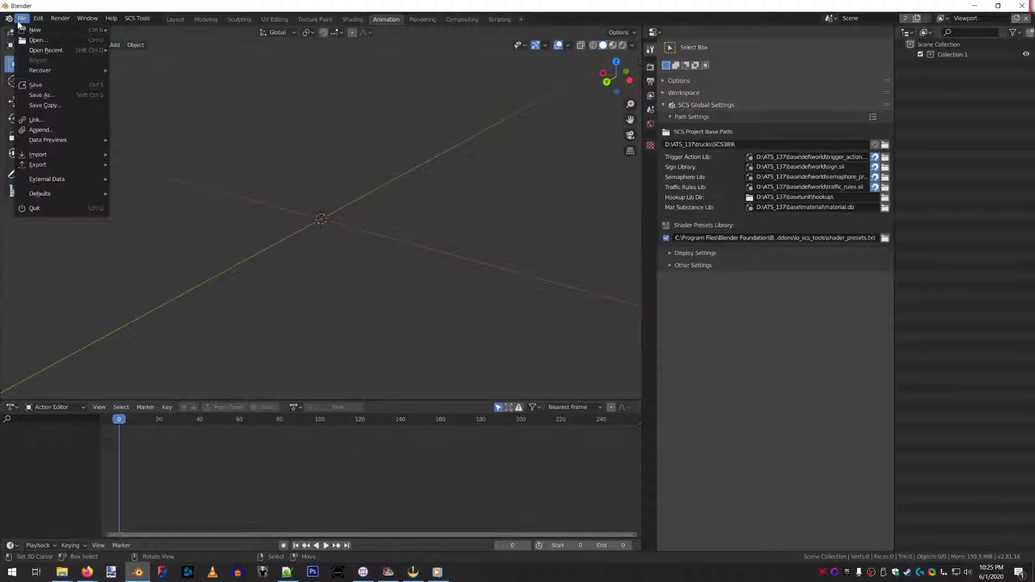
pyautogui.moveTo(57, 154)
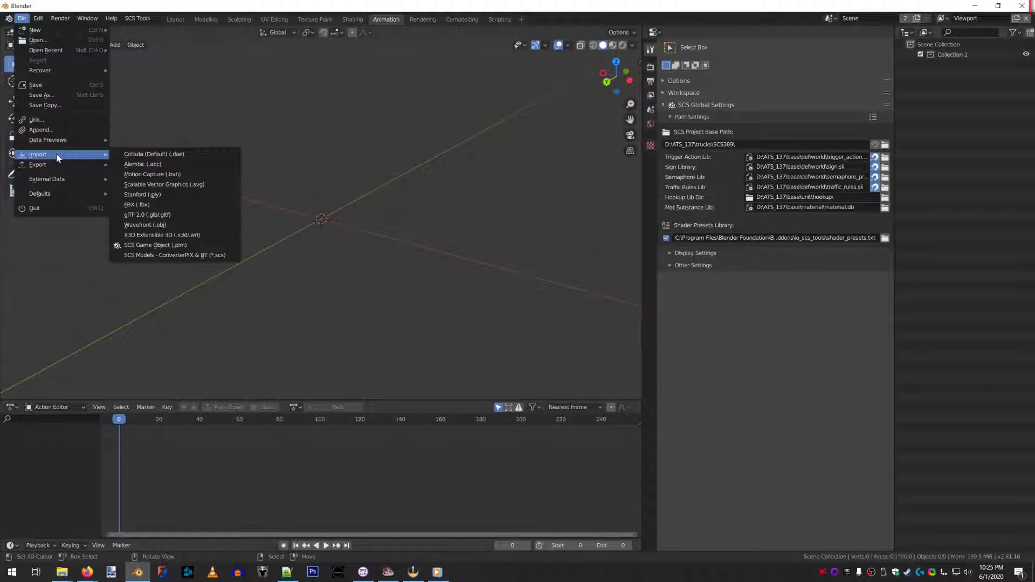
pyautogui.click(176, 256)
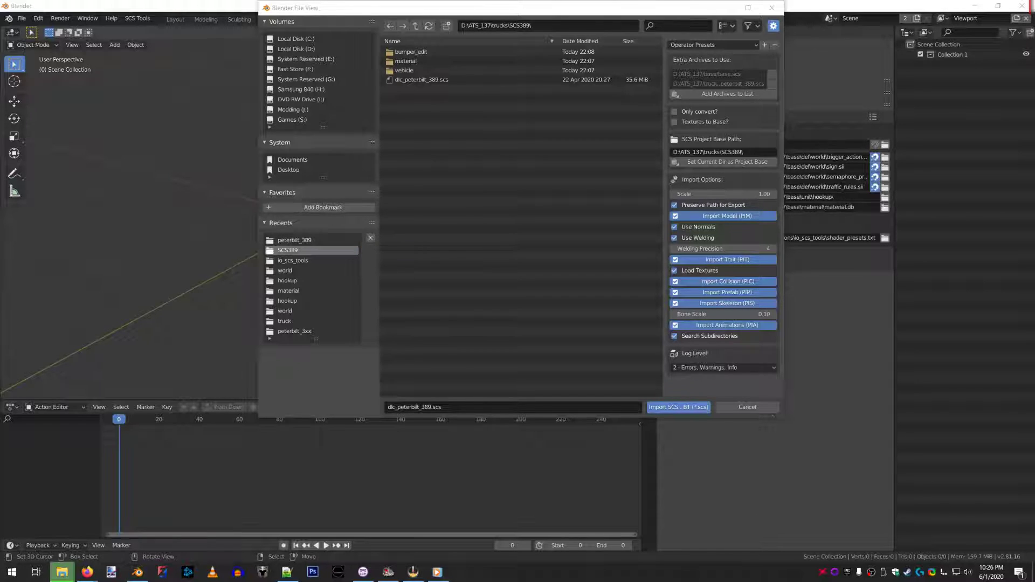
# Step: Select dlc_peterbilt_389.scs in the import file browser's list
pyautogui.click(429, 25)
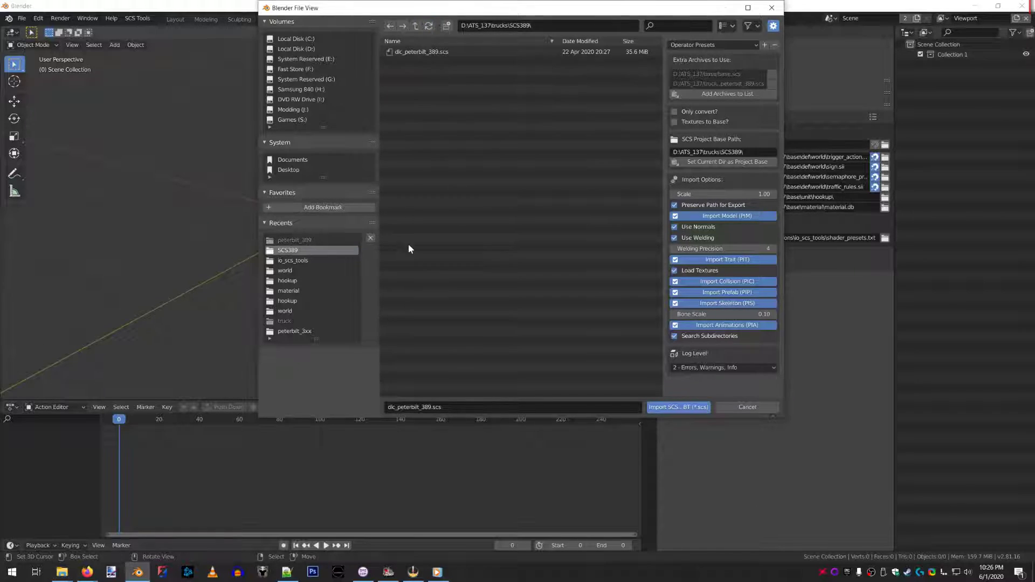
pyautogui.click(411, 52)
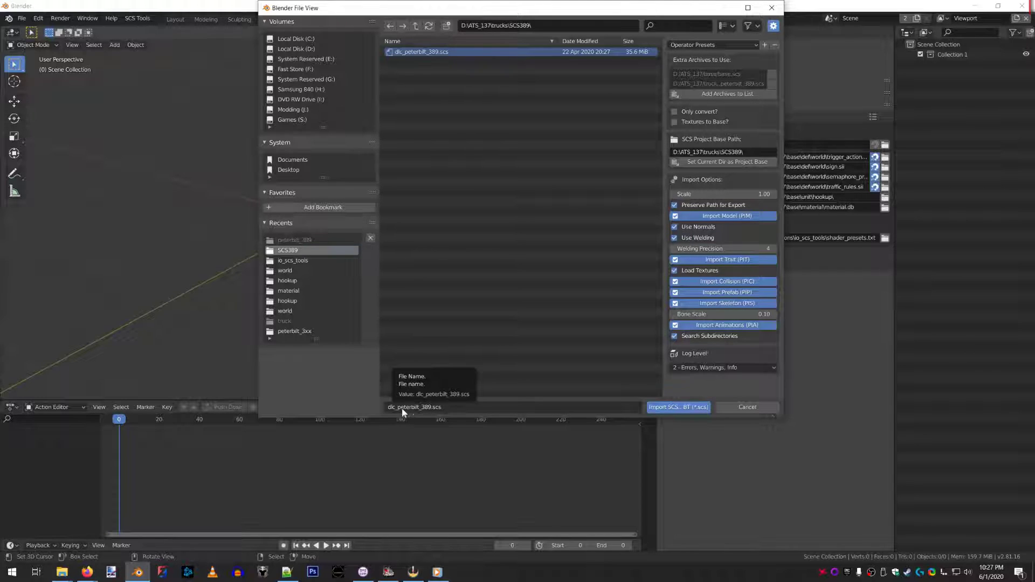
# Step: Load dlc_peterbilt_389.scs into the converter and go up to the archive root
pyautogui.click(674, 408)
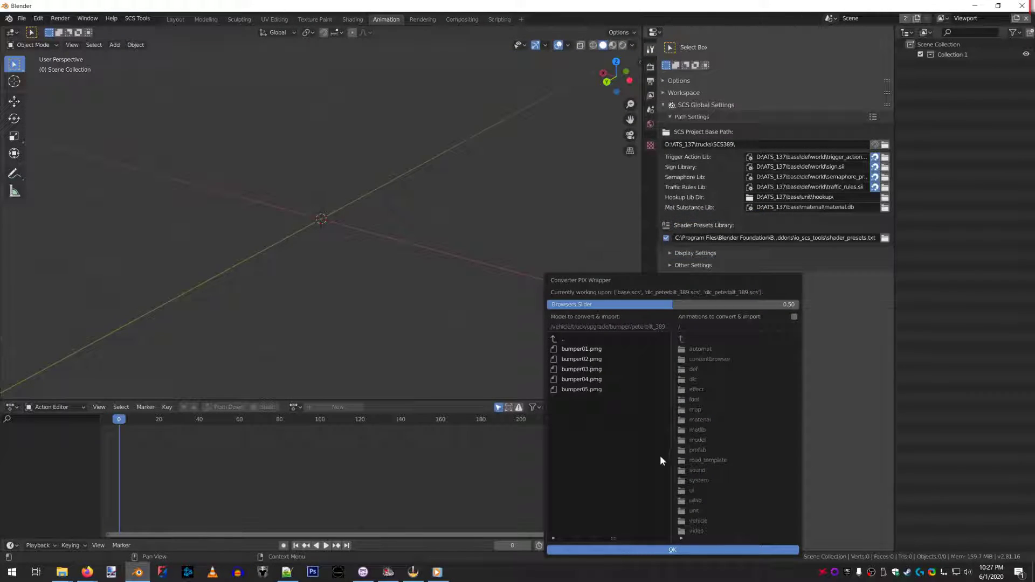
pyautogui.click(555, 339)
pyautogui.click(555, 338)
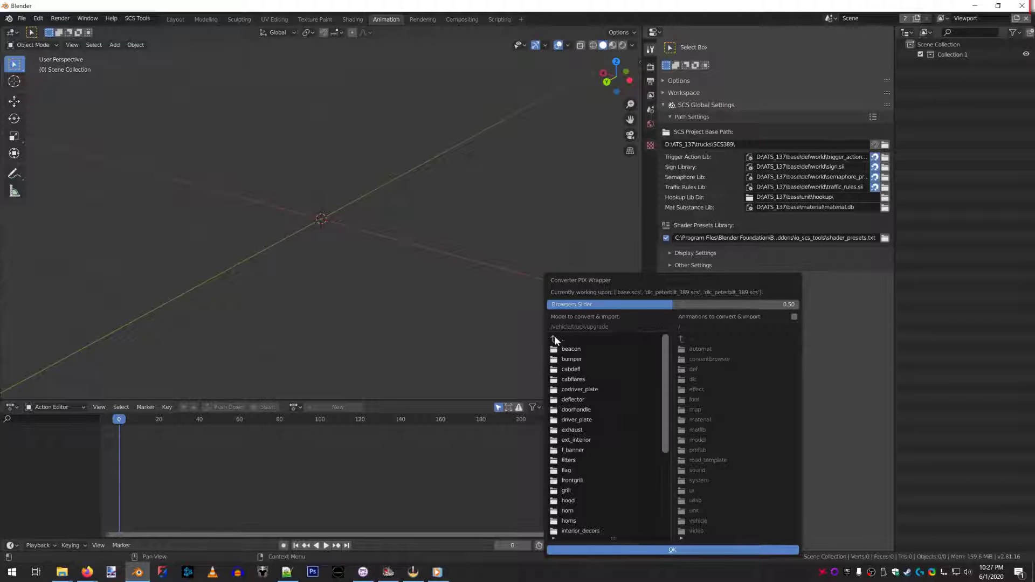
pyautogui.click(555, 338)
pyautogui.click(555, 338)
pyautogui.click(555, 339)
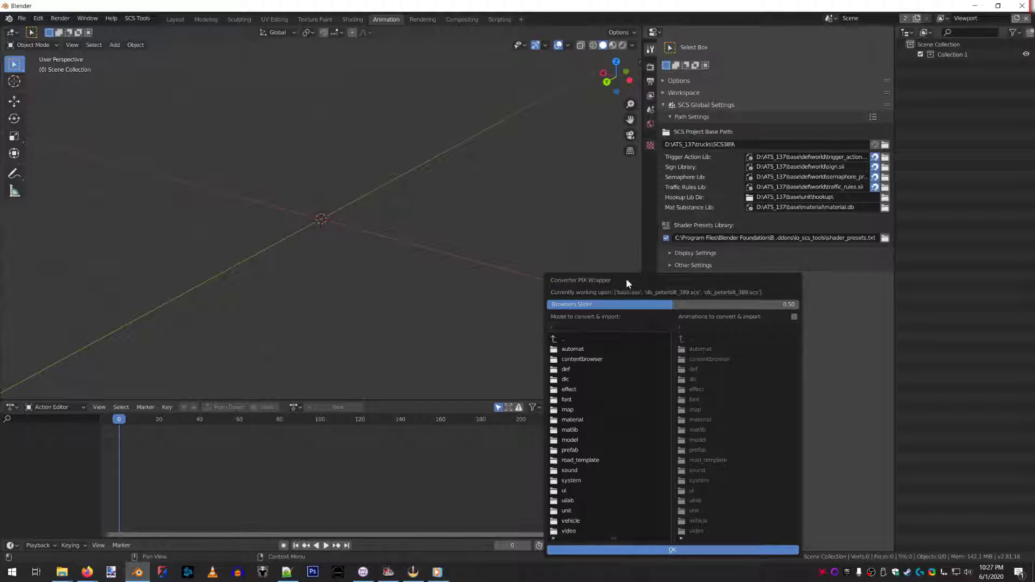
pyautogui.moveTo(626, 279); pyautogui.dragTo(517, 166)
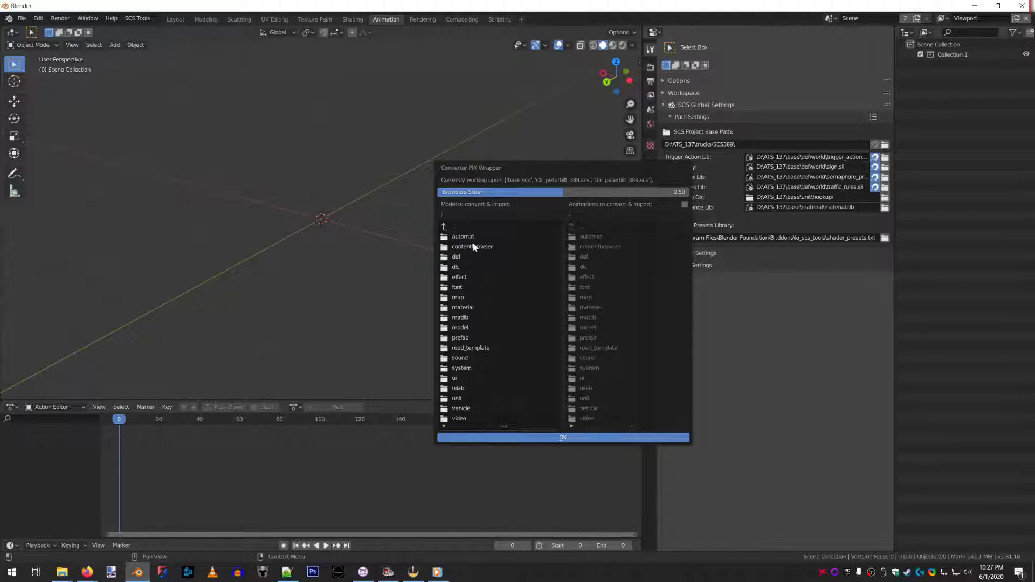
# Step: Browse to vehicle/truck/upgrade/bumper/peterbilt_389 and import the bumper04 model
pyautogui.click(465, 408)
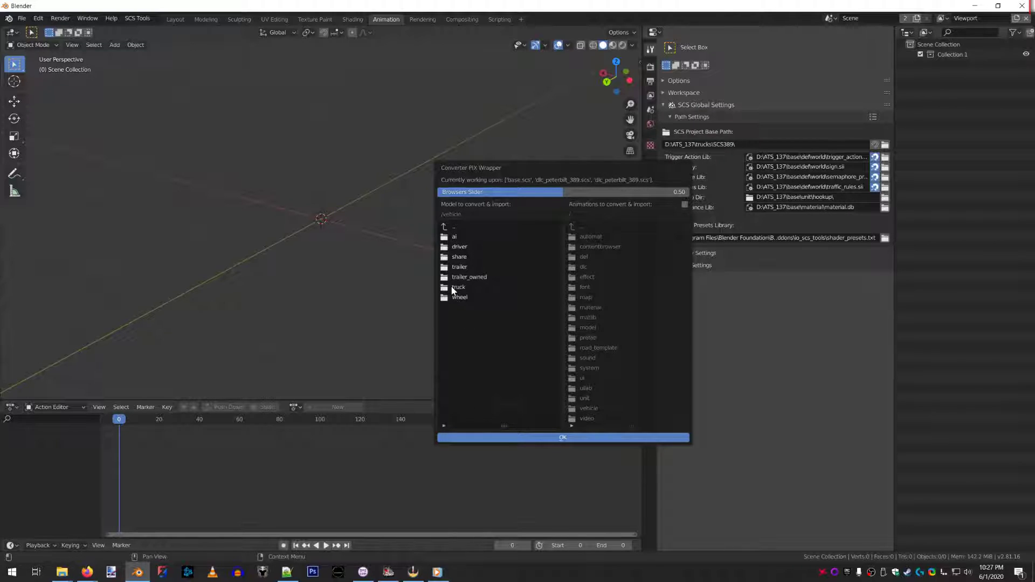
pyautogui.click(452, 287)
pyautogui.click(455, 237)
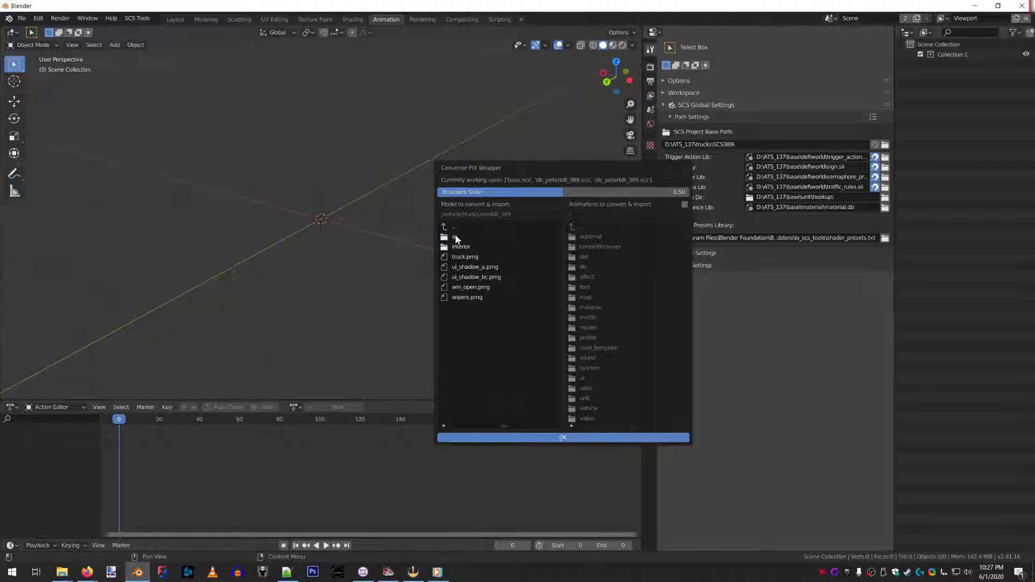
pyautogui.click(452, 226)
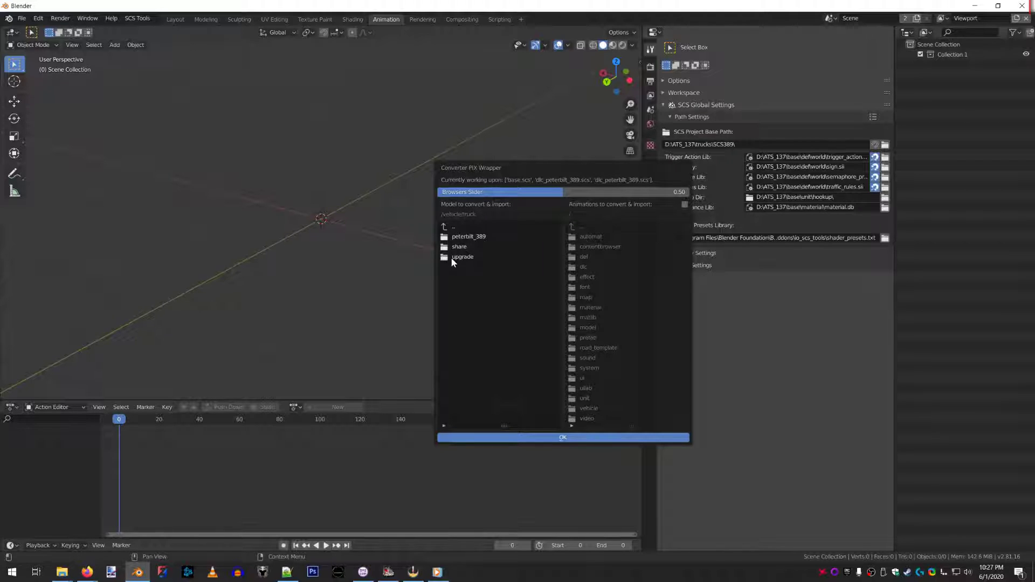
pyautogui.click(451, 258)
pyautogui.click(451, 237)
pyautogui.click(450, 239)
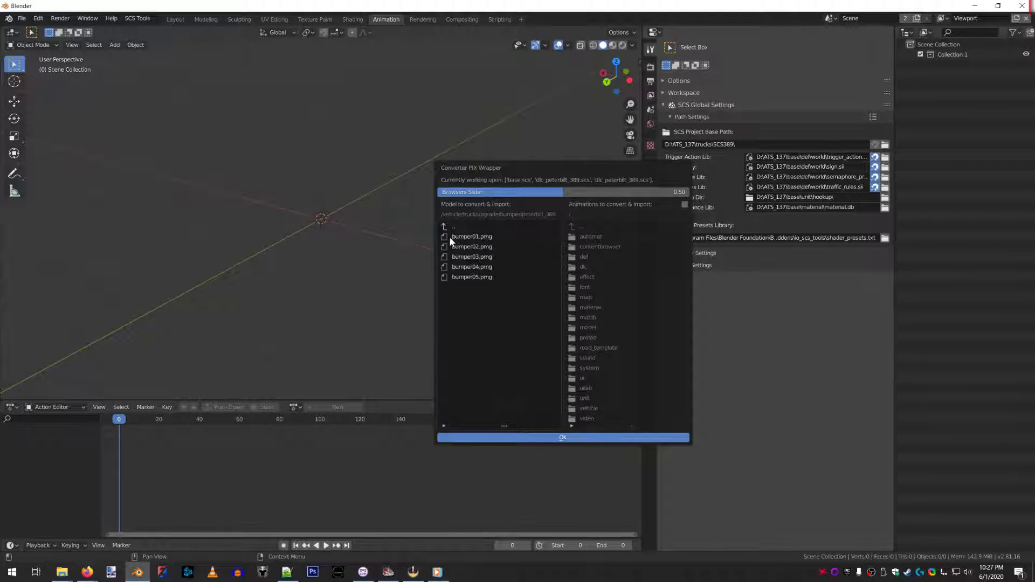
pyautogui.click(462, 268)
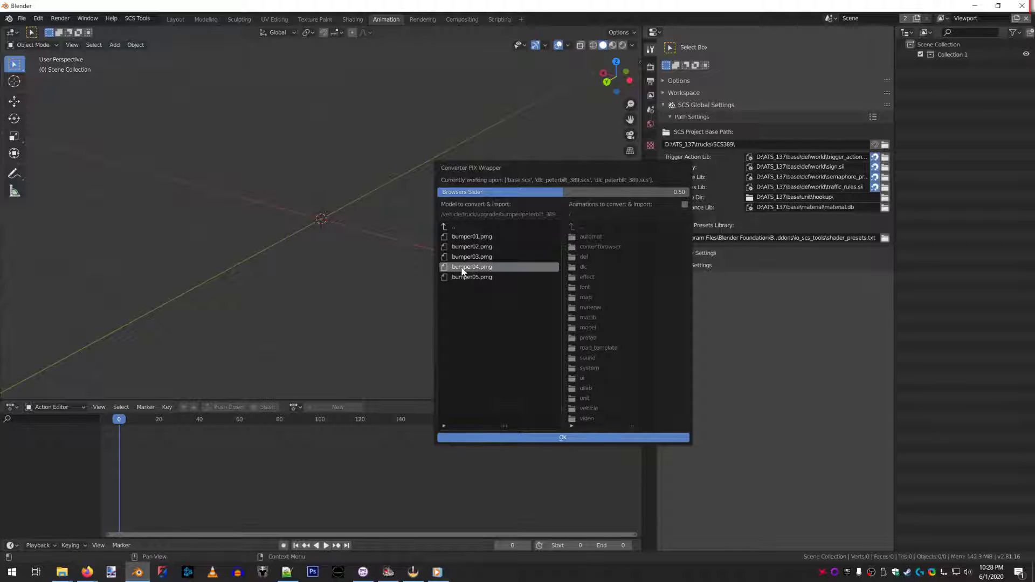
pyautogui.click(506, 437)
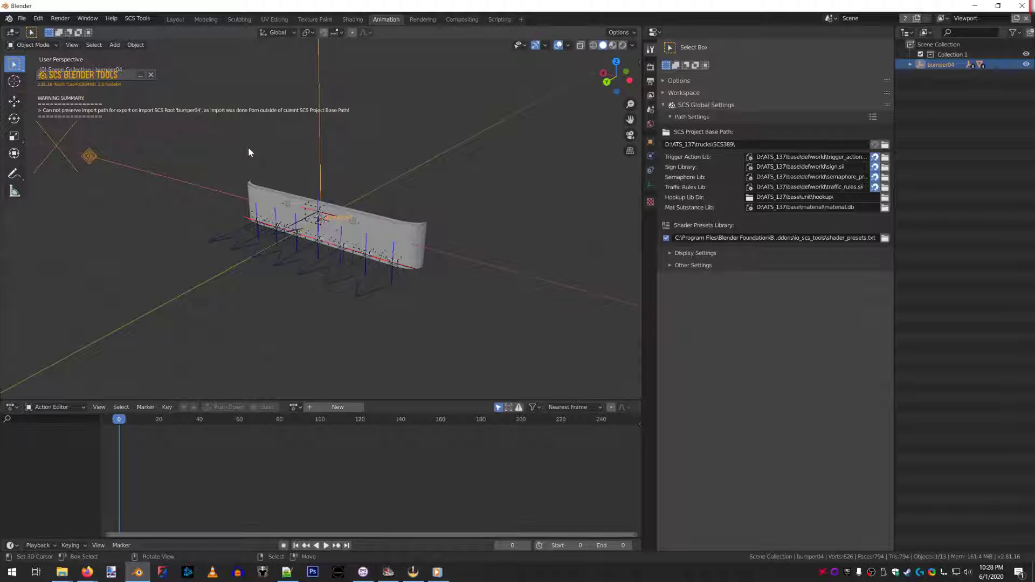
# Step: Switch to Material Preview shading, view the bumper from the front and select piece_1.002
pyautogui.click(151, 75)
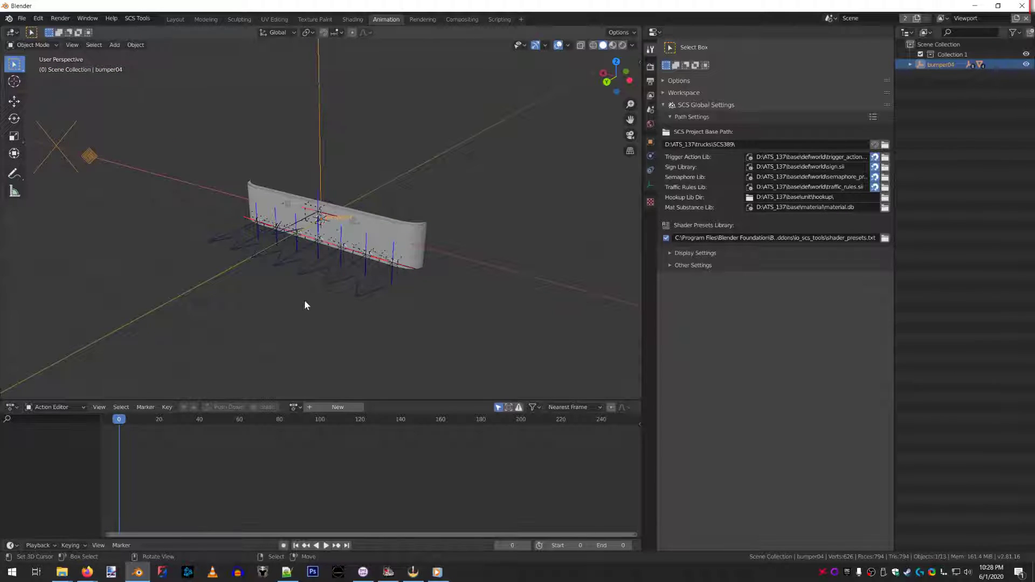
pyautogui.scroll(6, 305, 305)
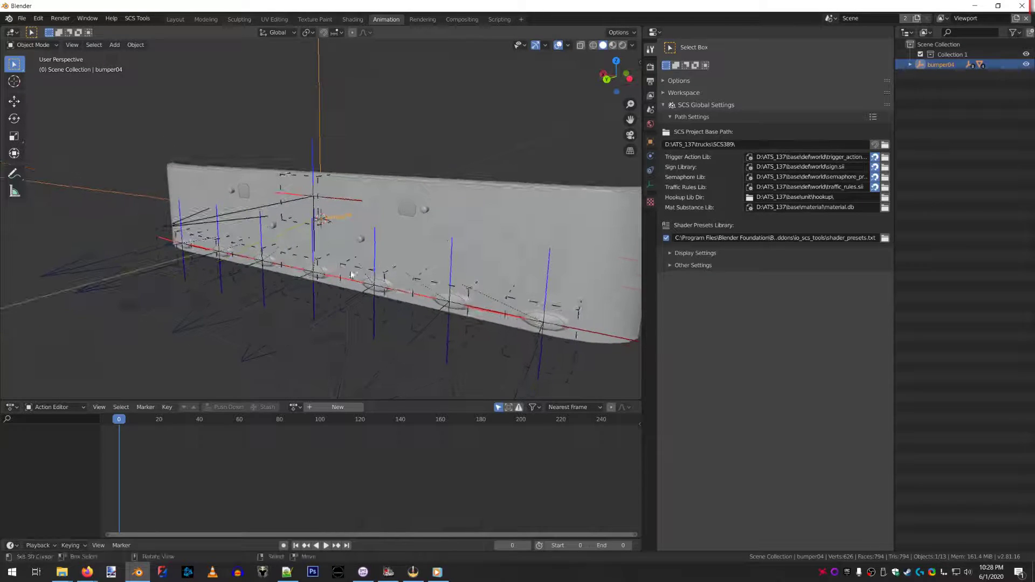
pyautogui.click(612, 45)
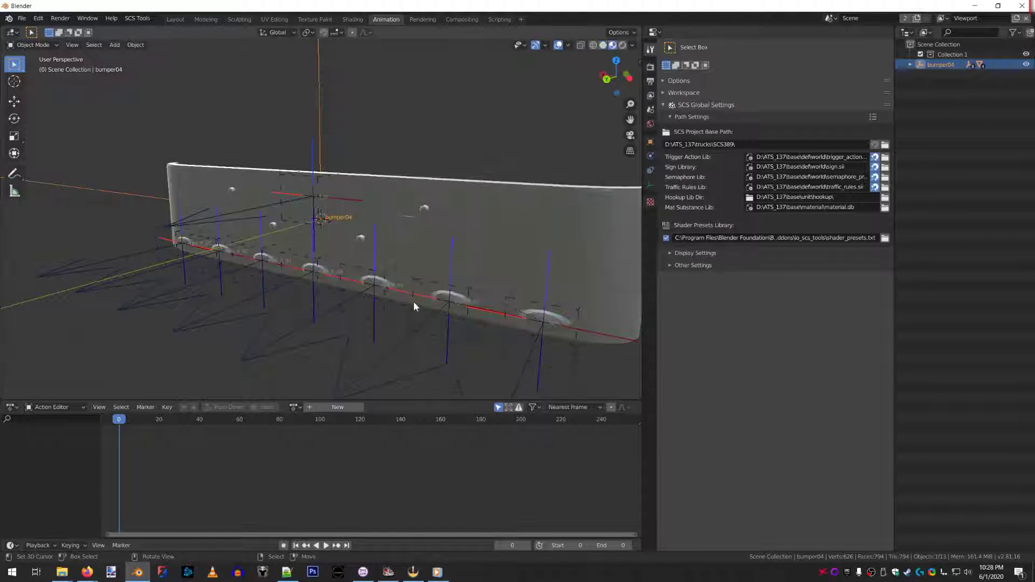
pyautogui.moveTo(330, 260); pyautogui.dragTo(370, 244, button='middle')
pyautogui.click(500, 204)
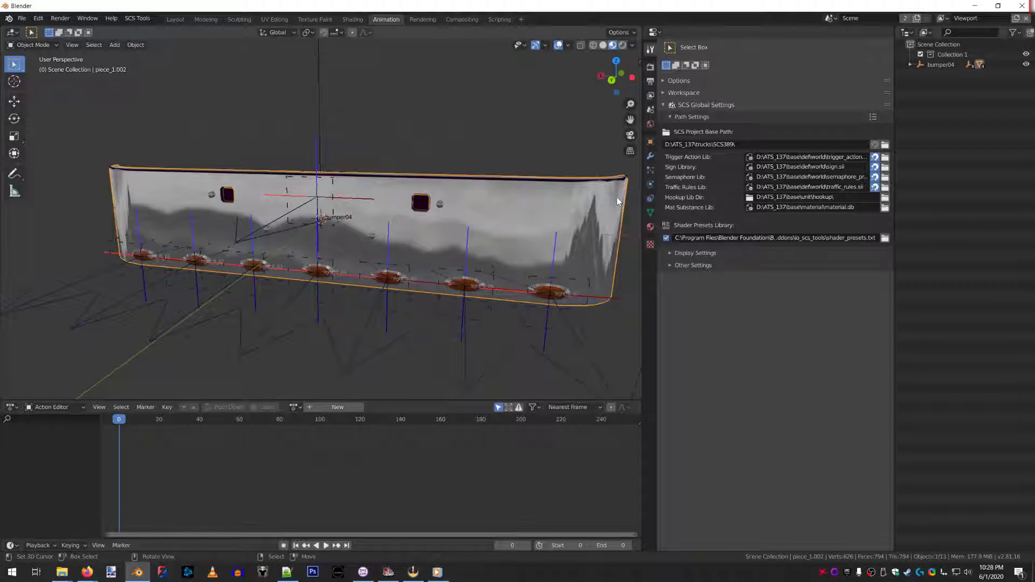
# Step: Show piece_1.002's SCS Material: chrome using the dif.spec.add.env.nofresnel preset
pyautogui.click(650, 226)
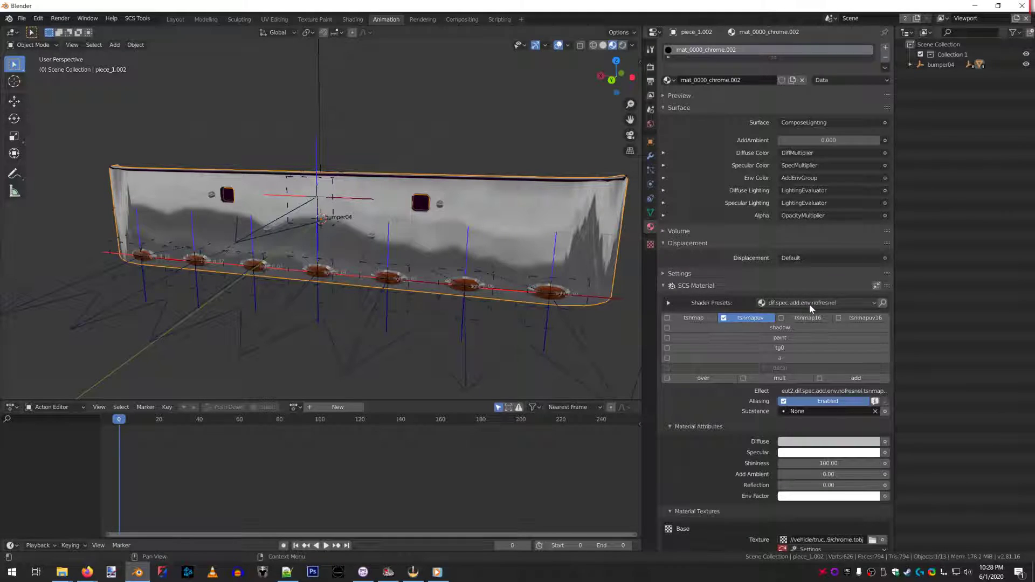
pyautogui.scroll(-3, 701, 412)
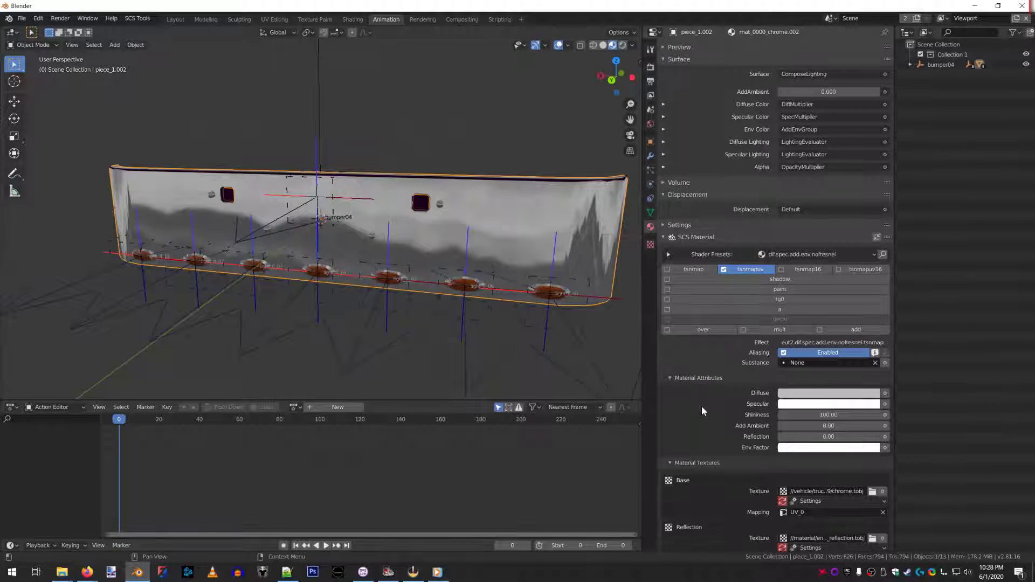
pyautogui.scroll(-5, 700, 406)
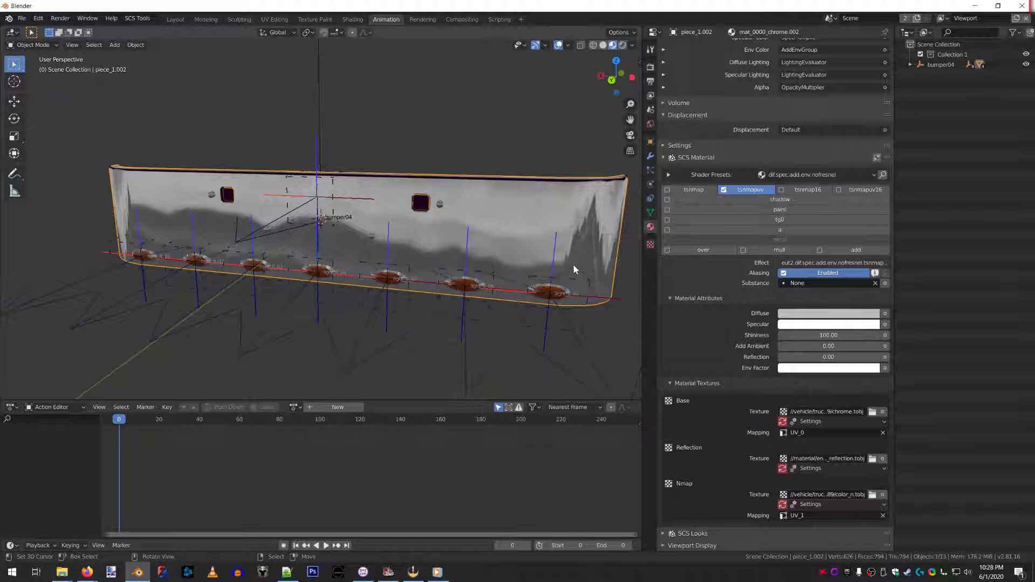
# Step: Delete the four round light markers' vertices from piece_1.002 in Edit Mode
pyautogui.press('Tab')
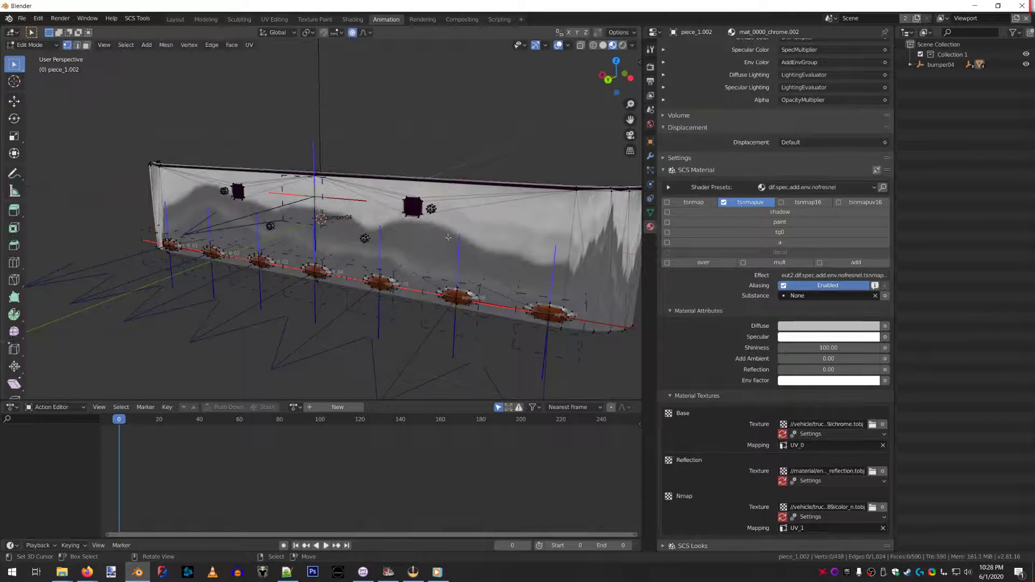
pyautogui.scroll(3, 457, 234)
pyautogui.press('b')
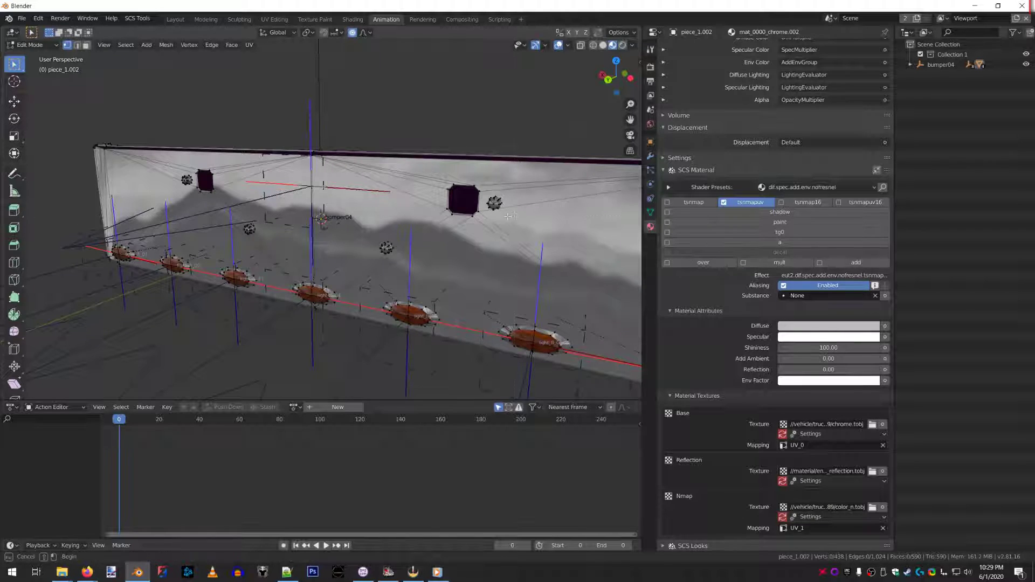
pyautogui.moveTo(485, 193); pyautogui.dragTo(484, 191)
pyautogui.press('b')
pyautogui.moveTo(397, 260); pyautogui.dragTo(376, 237)
pyautogui.press('b')
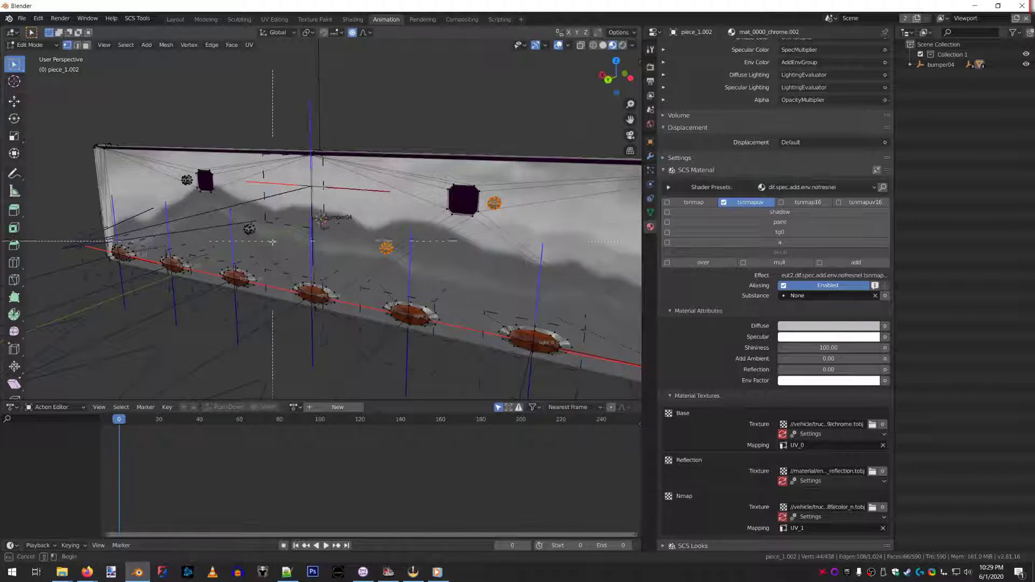
pyautogui.moveTo(263, 240); pyautogui.dragTo(237, 216)
pyautogui.press('b')
pyautogui.moveTo(195, 190); pyautogui.dragTo(170, 165)
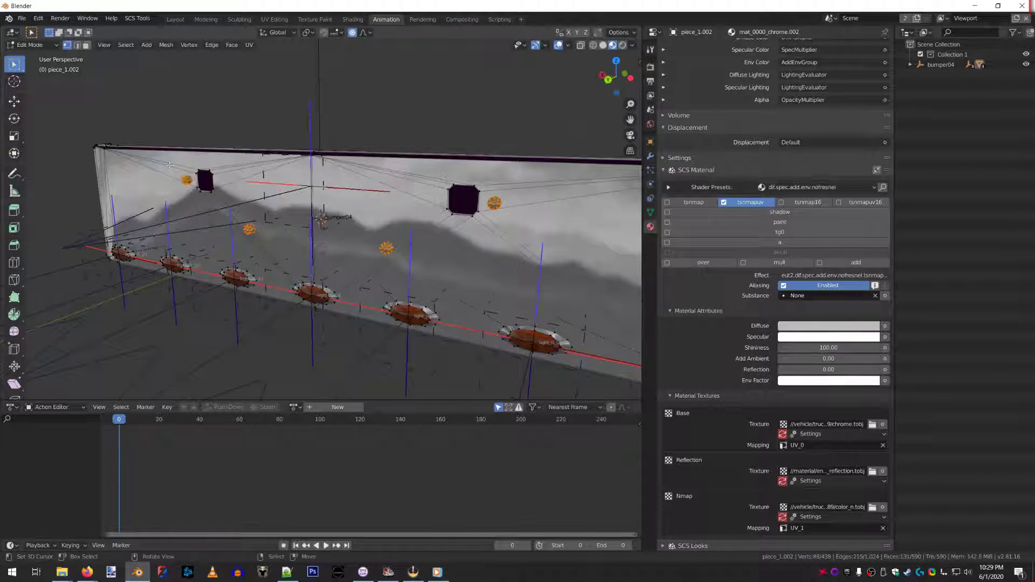
pyautogui.hotkey('ctrl', 'l')
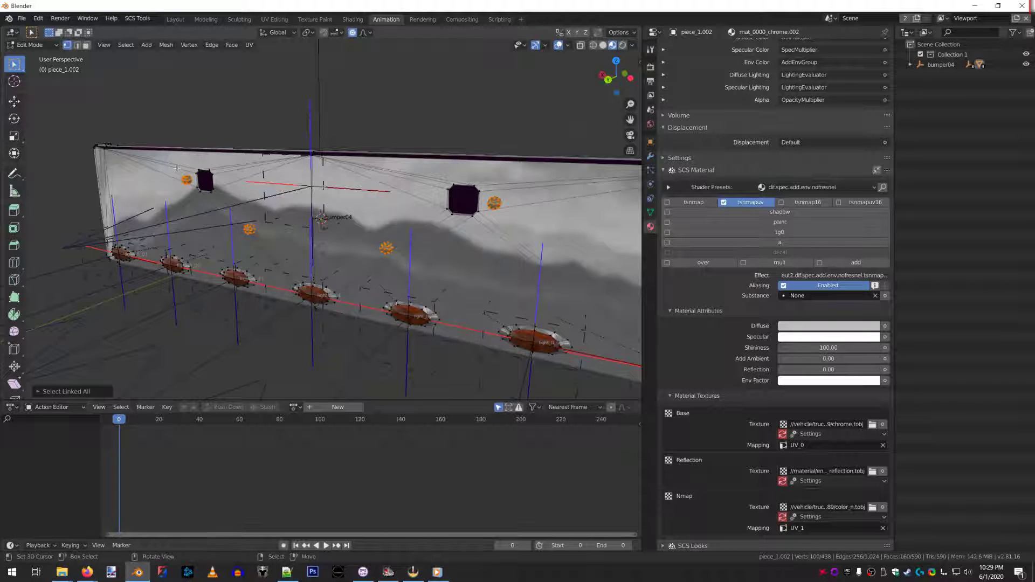
pyautogui.press('x')
pyautogui.click(179, 168)
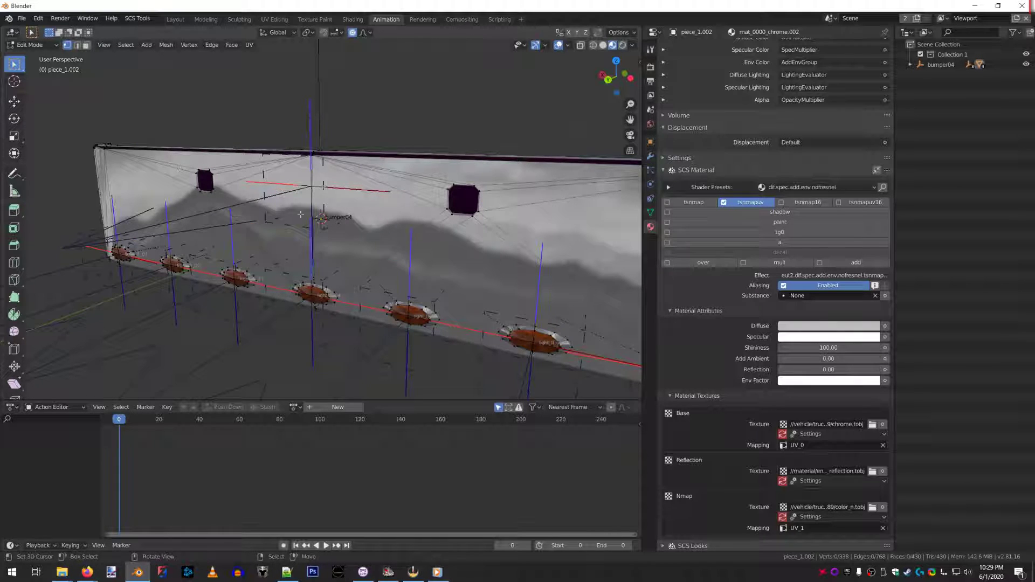
pyautogui.press('Tab')
# Step: Expand bumper04 in the Outliner to list its child objects
pyautogui.moveTo(300, 214); pyautogui.dragTo(165, 264, button='middle')
pyautogui.scroll(-3, 361, 232)
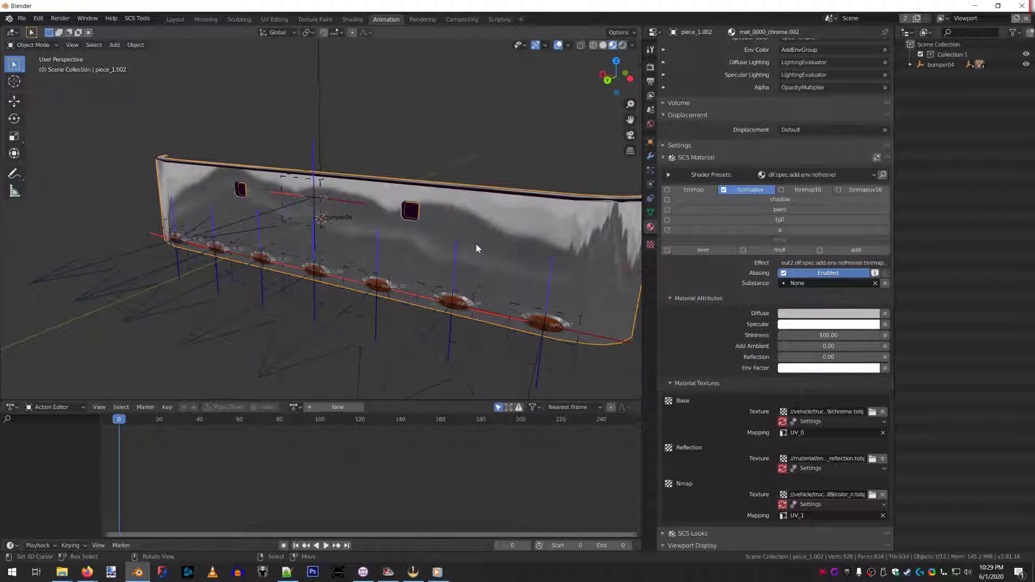
pyautogui.click(909, 64)
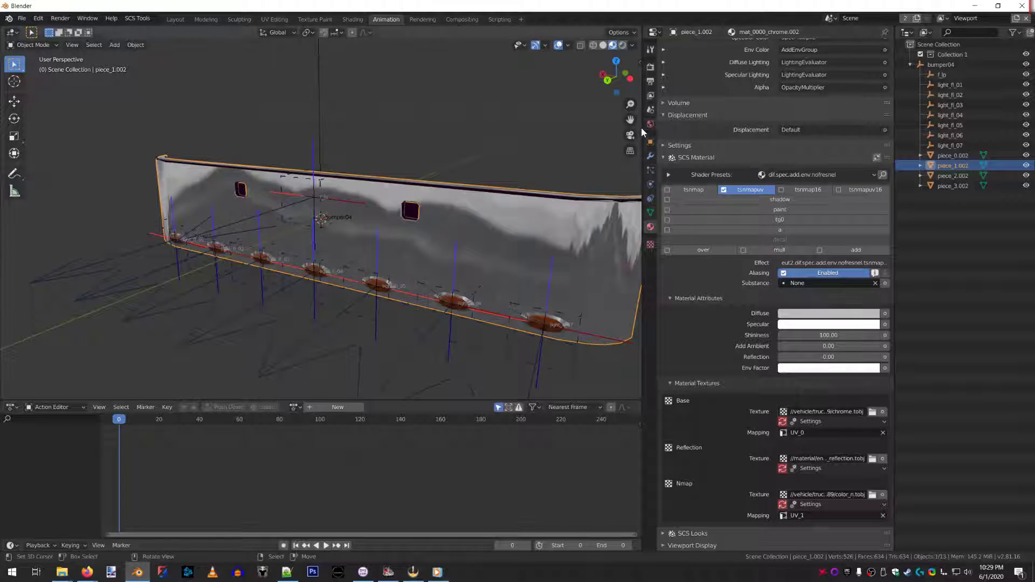
pyautogui.moveTo(641, 128); pyautogui.dragTo(680, 127)
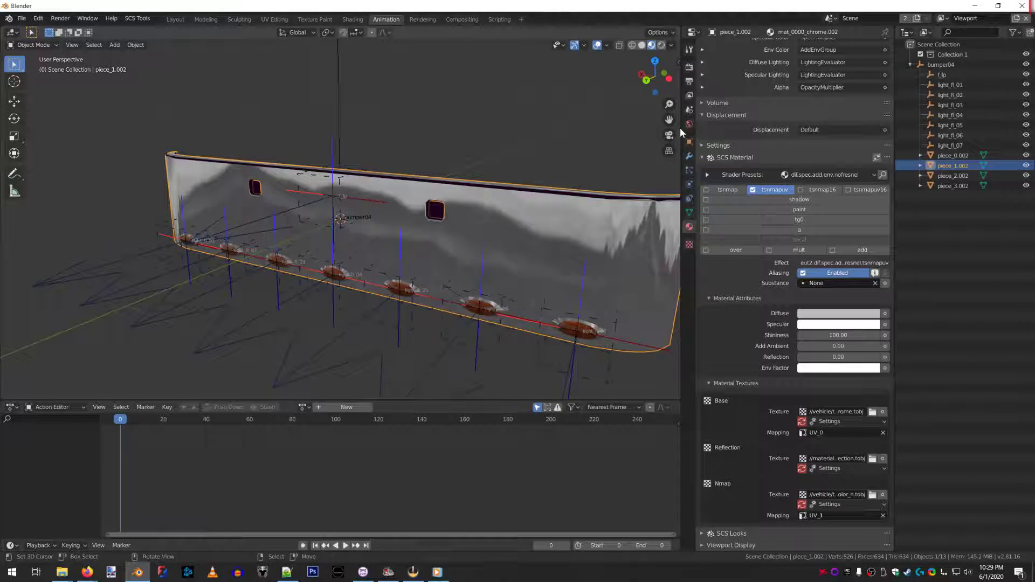
# Step: Browse the Default Export Path picker to vehicle/truck/upgrade/bumper/peterbilt_389
pyautogui.click(689, 81)
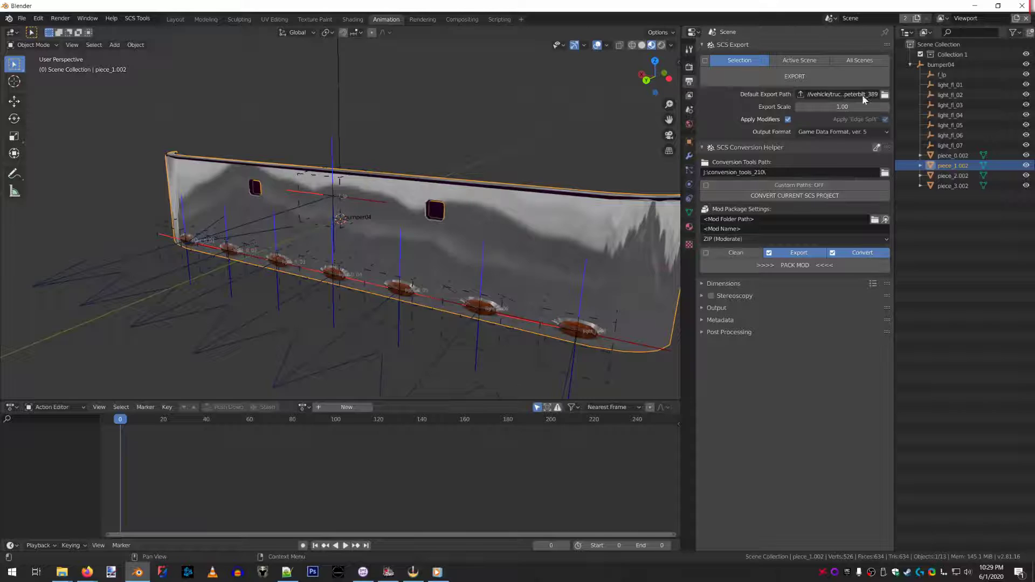
pyautogui.click(884, 95)
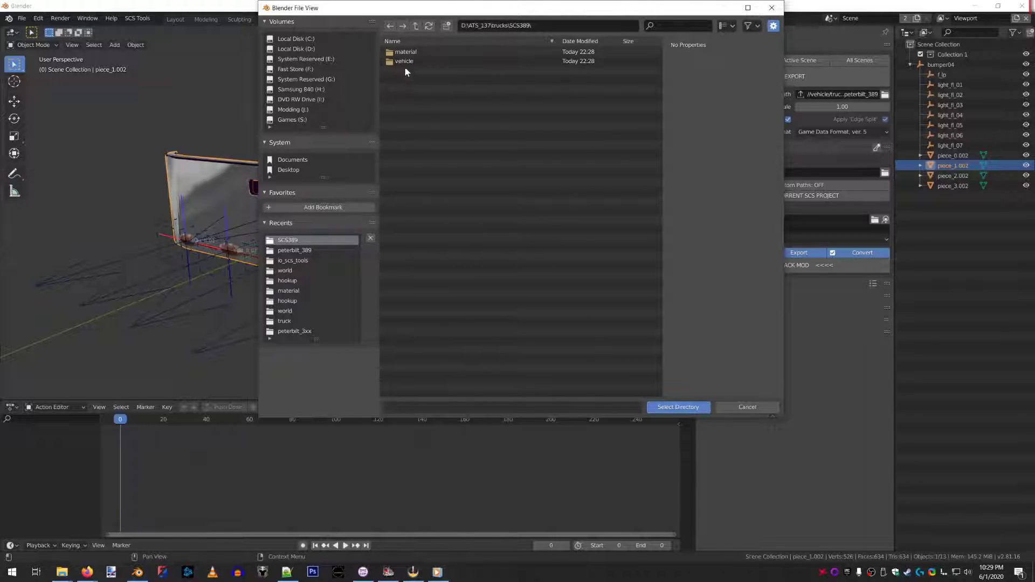
pyautogui.doubleClick(400, 62)
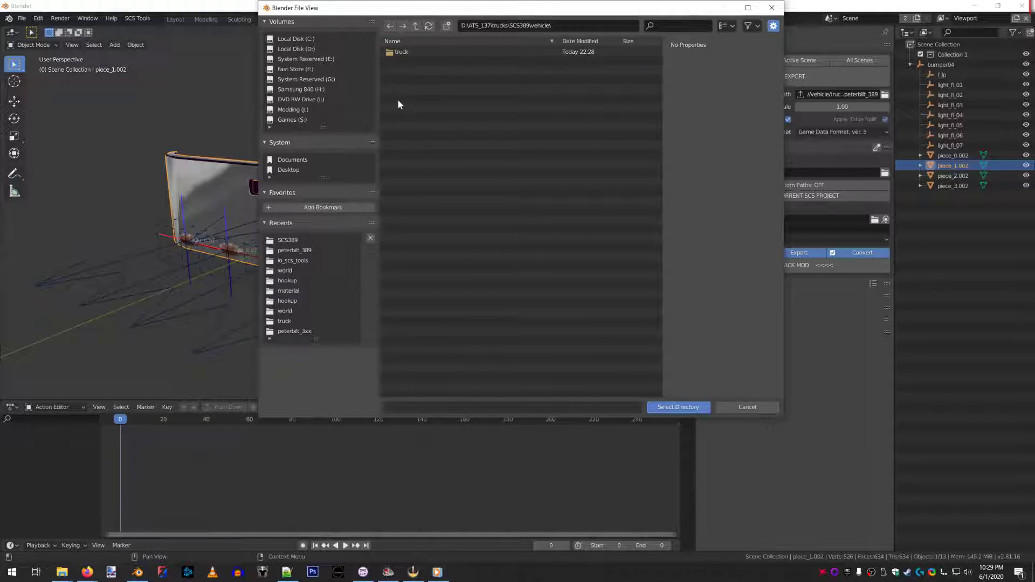
pyautogui.doubleClick(393, 54)
pyautogui.doubleClick(397, 61)
pyautogui.doubleClick(400, 54)
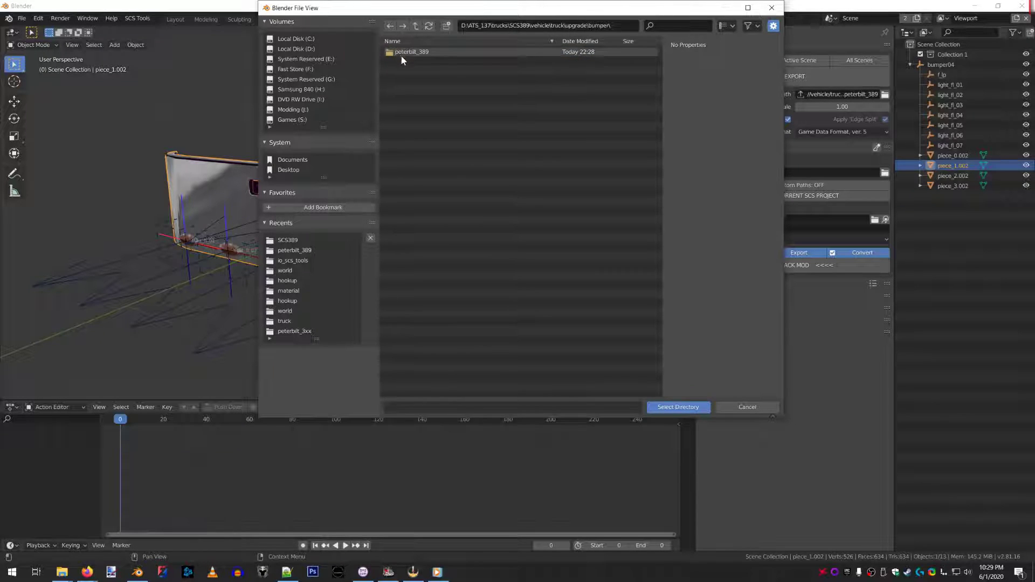
pyautogui.doubleClick(401, 54)
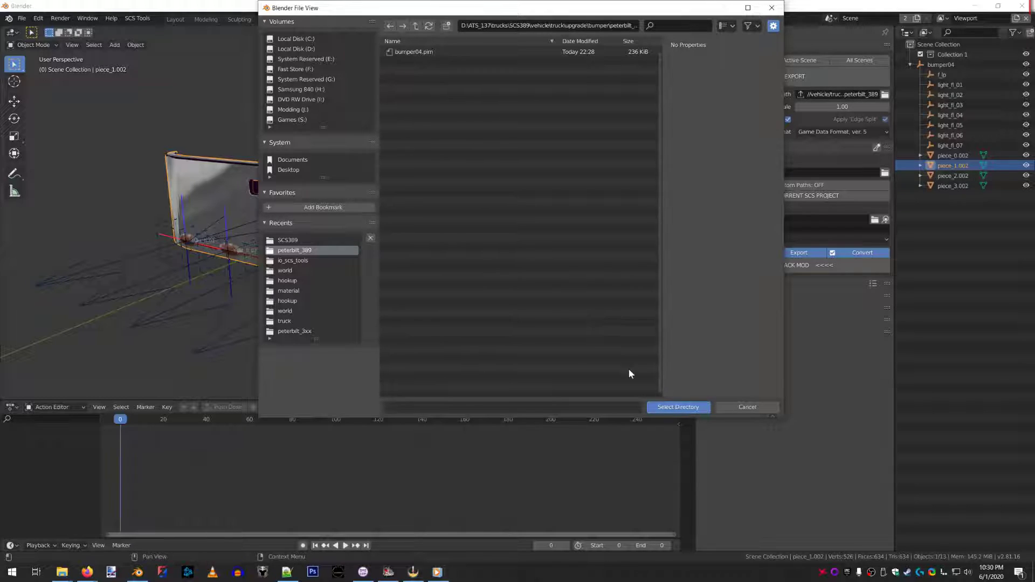
# Step: Confirm peterbilt_389 as the export folder, then select and export bumper04
pyautogui.click(677, 407)
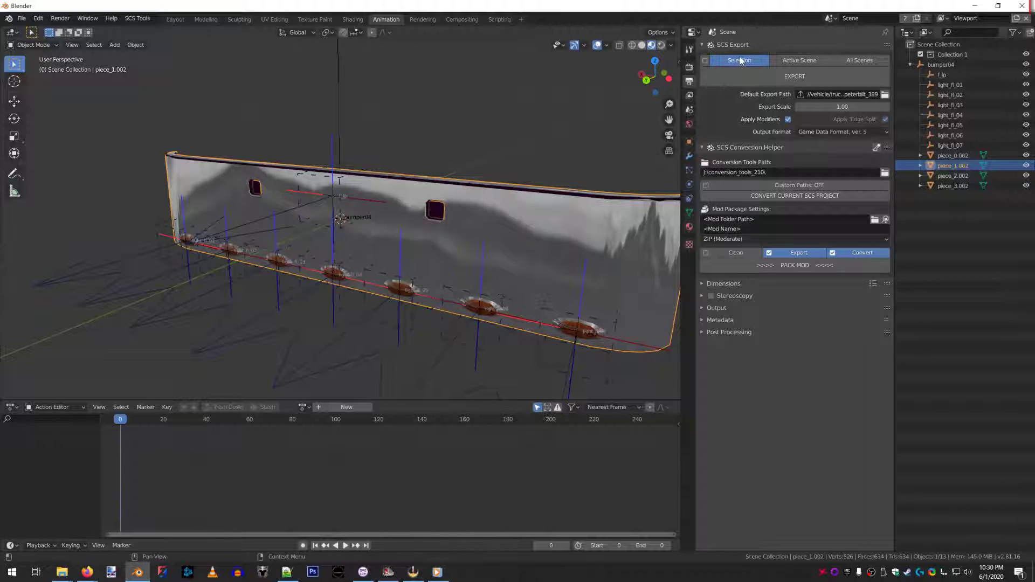
pyautogui.click(940, 66)
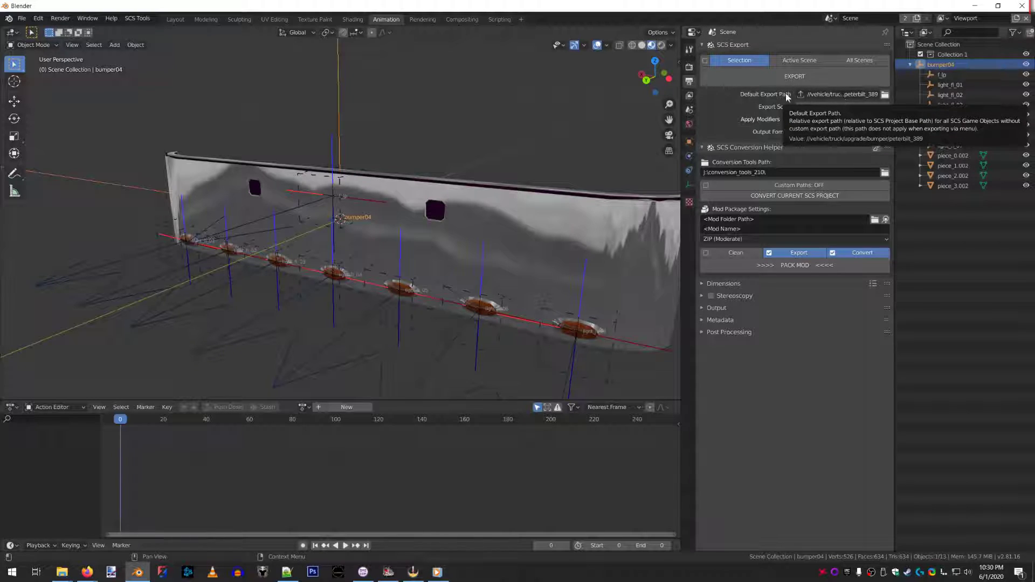
pyautogui.click(743, 78)
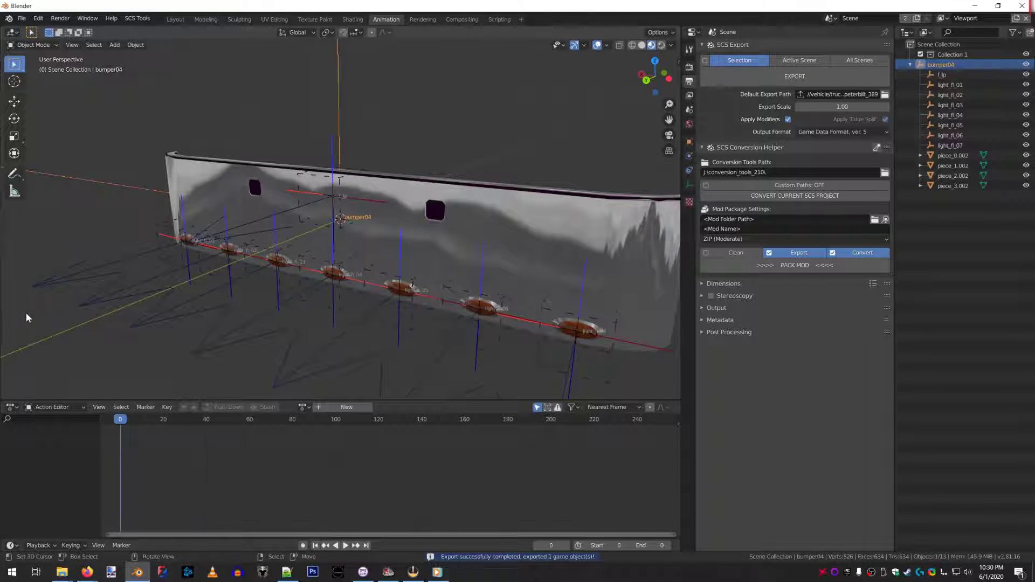
# Step: In File Explorer, browse to vehicle\truck\upgrade\bumper\peterbilt_389
pyautogui.click(62, 572)
pyautogui.moveTo(214, 185); pyautogui.dragTo(411, 110)
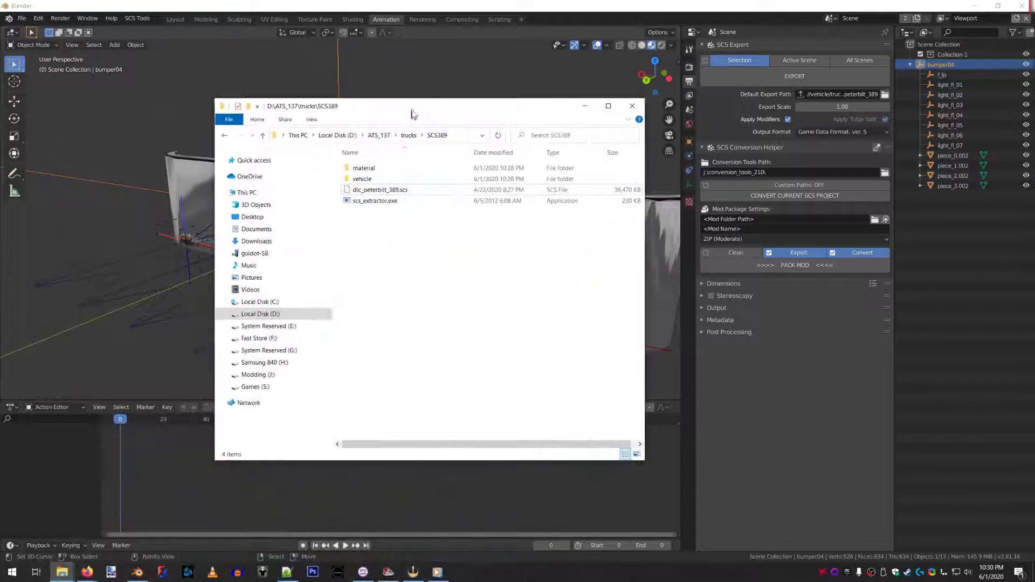
pyautogui.click(362, 179)
pyautogui.doubleClick(361, 179)
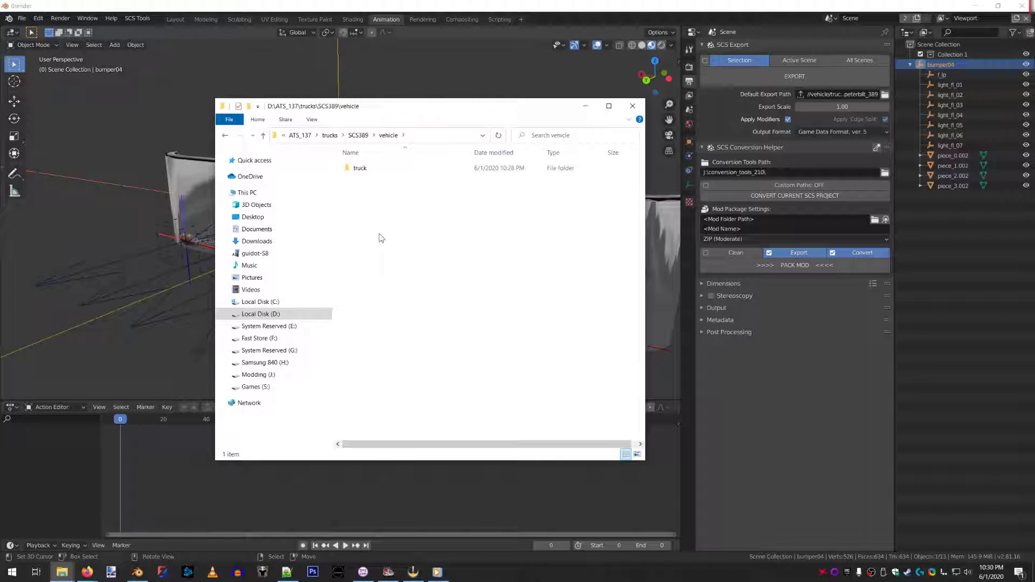
pyautogui.doubleClick(360, 169)
pyautogui.doubleClick(365, 180)
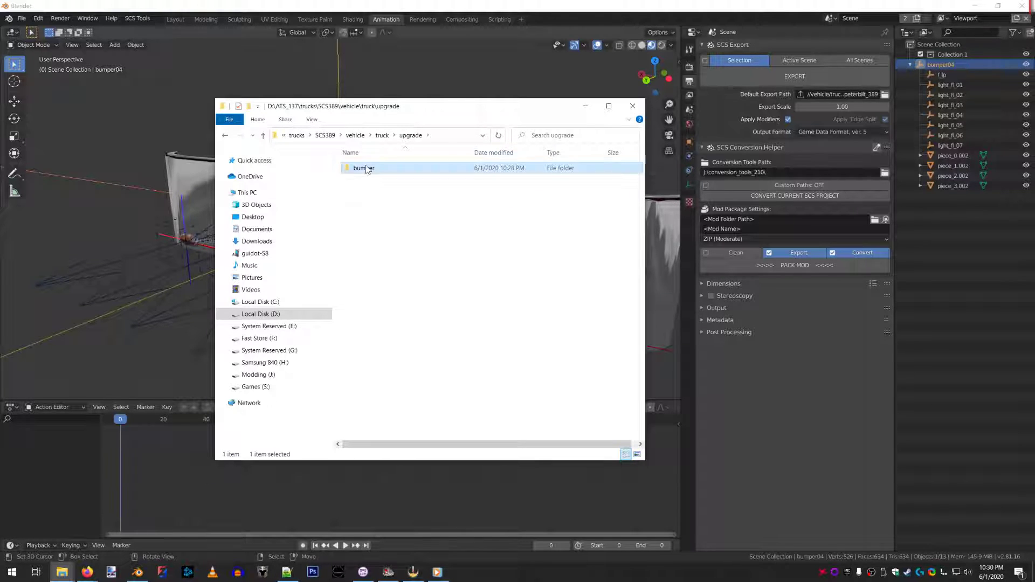
pyautogui.doubleClick(362, 168)
pyautogui.doubleClick(365, 167)
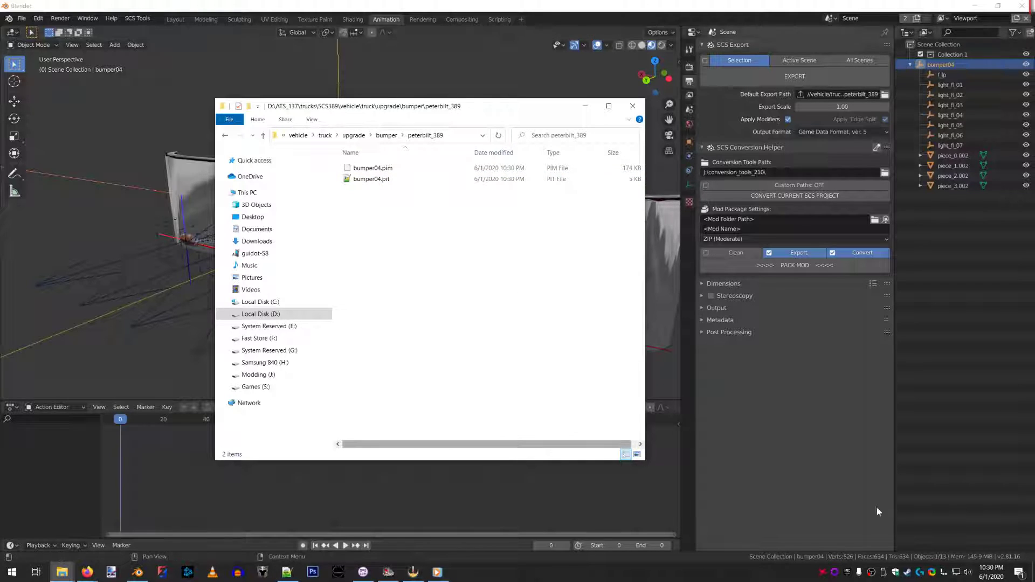
# Step: Check that bumper04.pim and bumper04.pit are there, then minimize Explorer
pyautogui.hscroll(1, 556, 443)
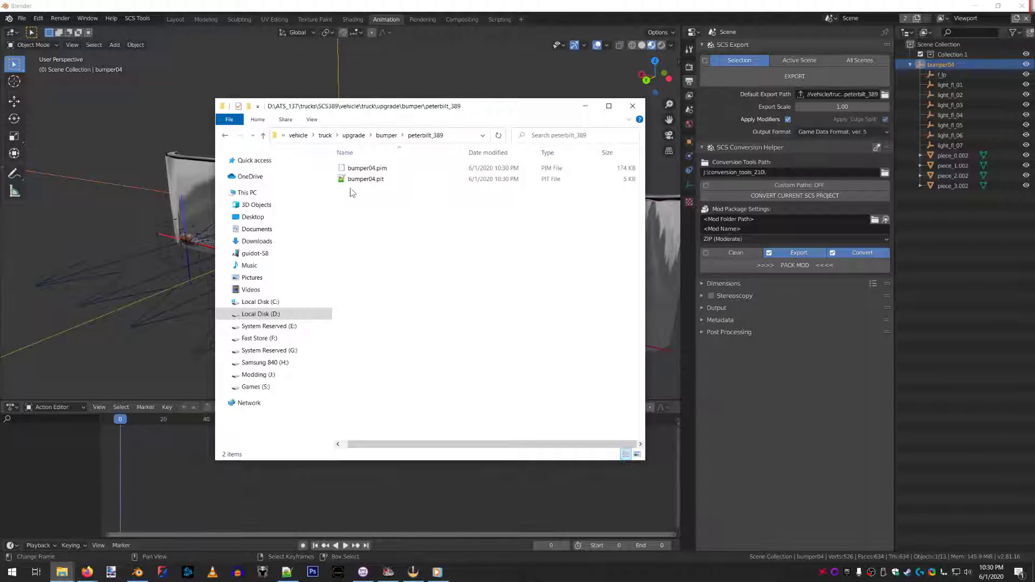
pyautogui.moveTo(518, 101); pyautogui.dragTo(142, 294)
pyautogui.click(207, 290)
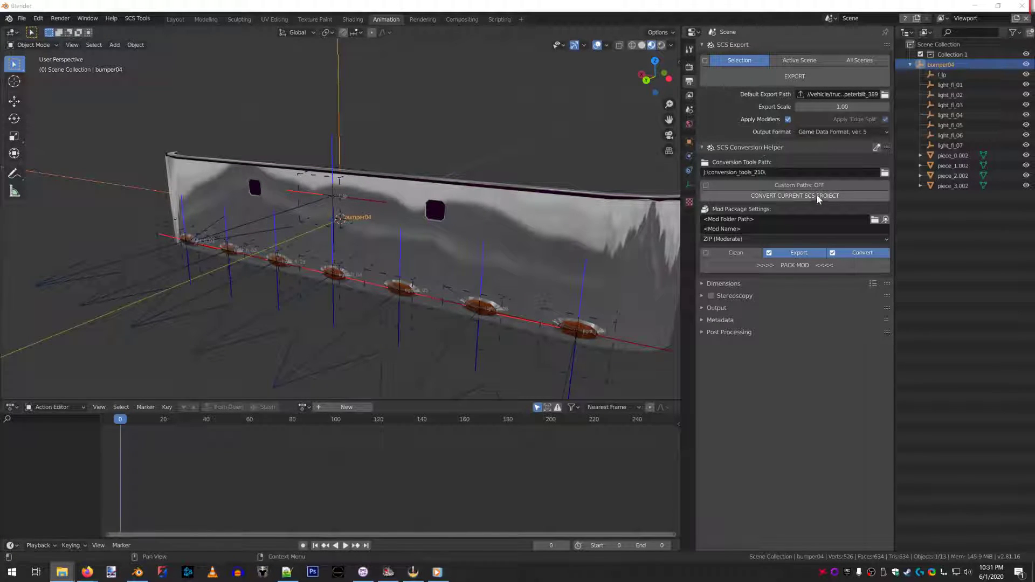
# Step: Clean old converted data, then run CONVERT CURRENT SCS PROJECT
pyautogui.click(876, 148)
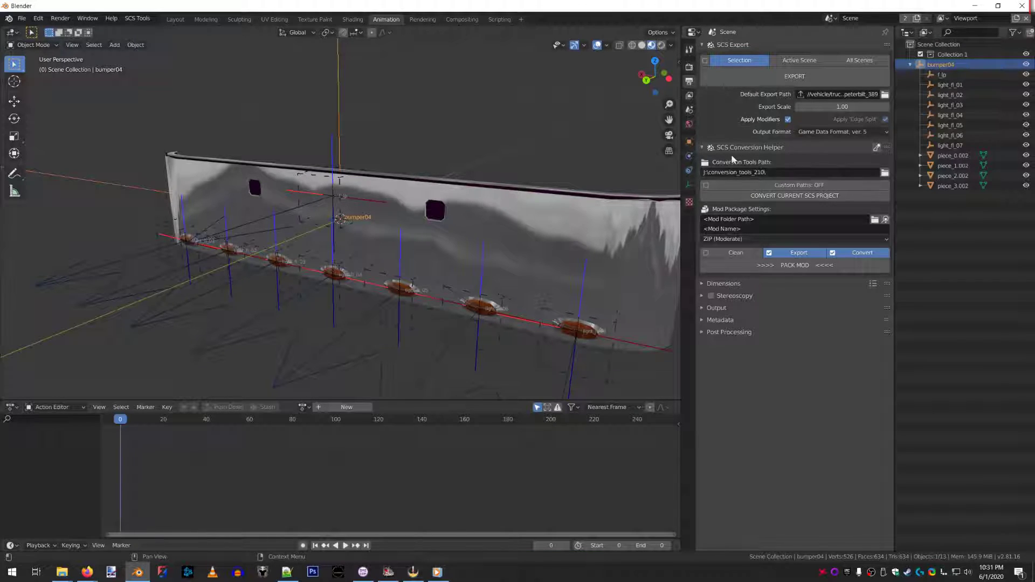
pyautogui.click(795, 196)
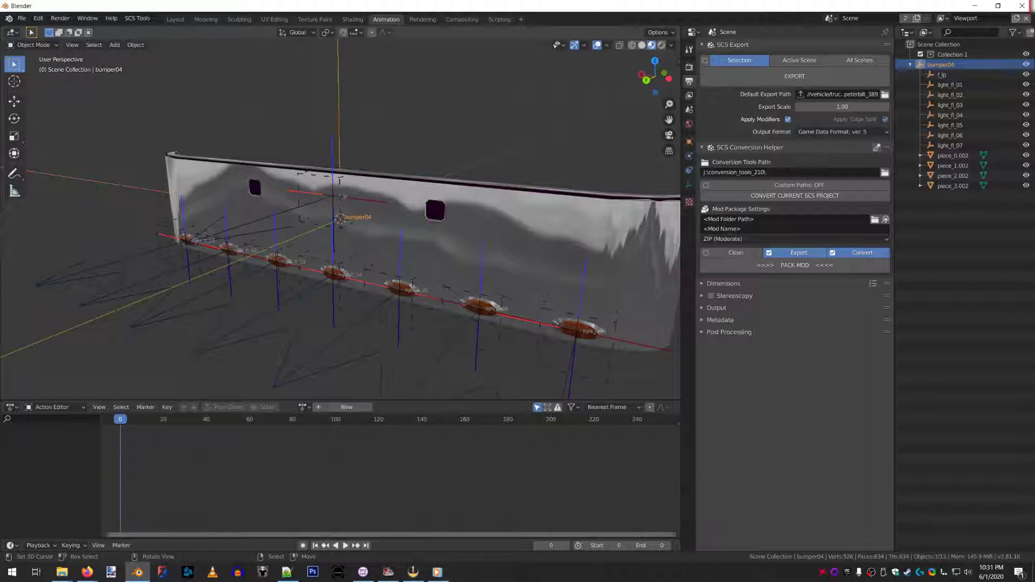
# Step: Browse File Explorer up to the SCS389 project folder, then minimize it to return to Blender
pyautogui.hotkey('alt', 'Tab')
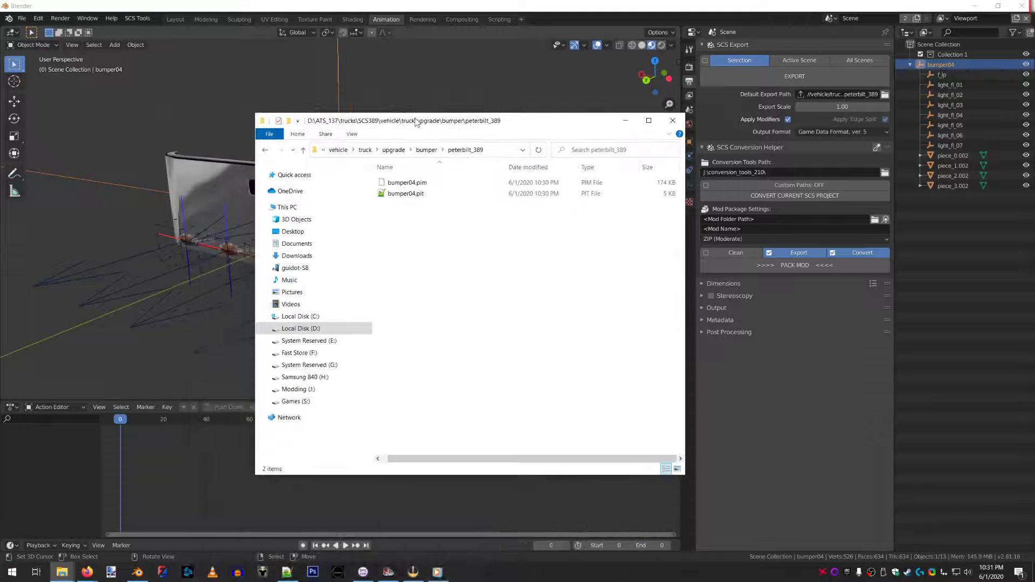
pyautogui.click(339, 150)
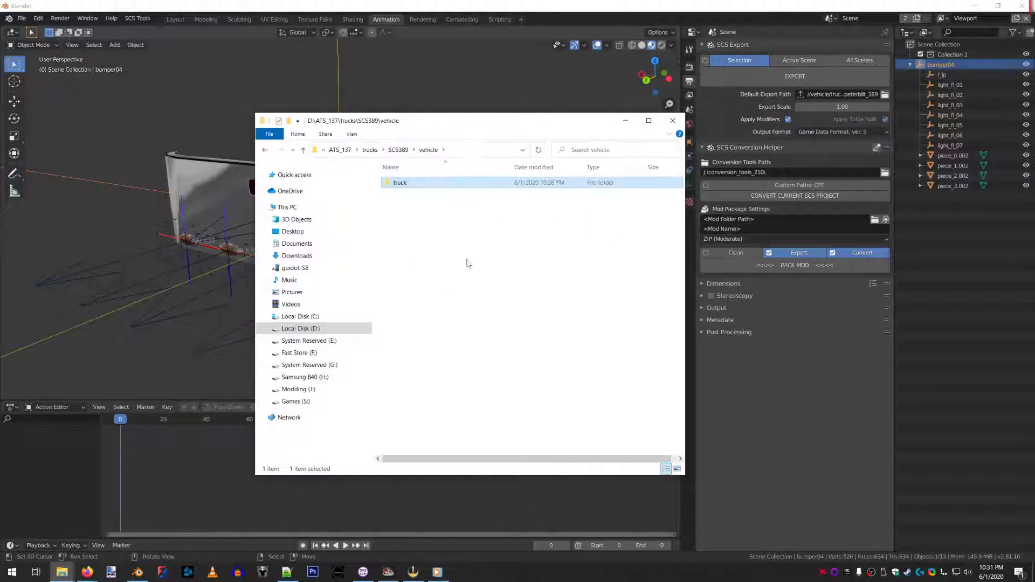
pyautogui.click(401, 150)
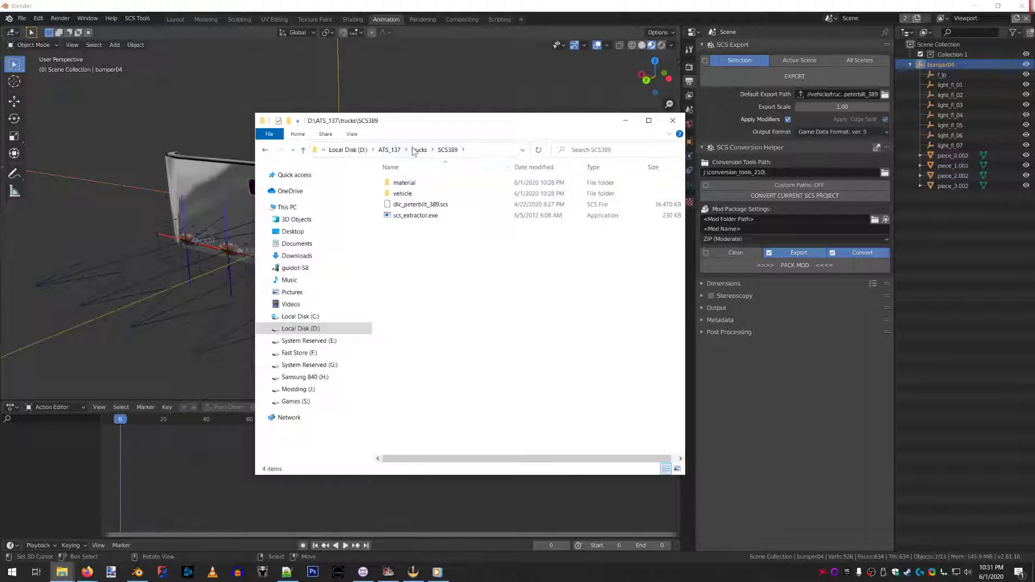
pyautogui.moveTo(523, 122); pyautogui.dragTo(2, 184)
pyautogui.click(270, 193)
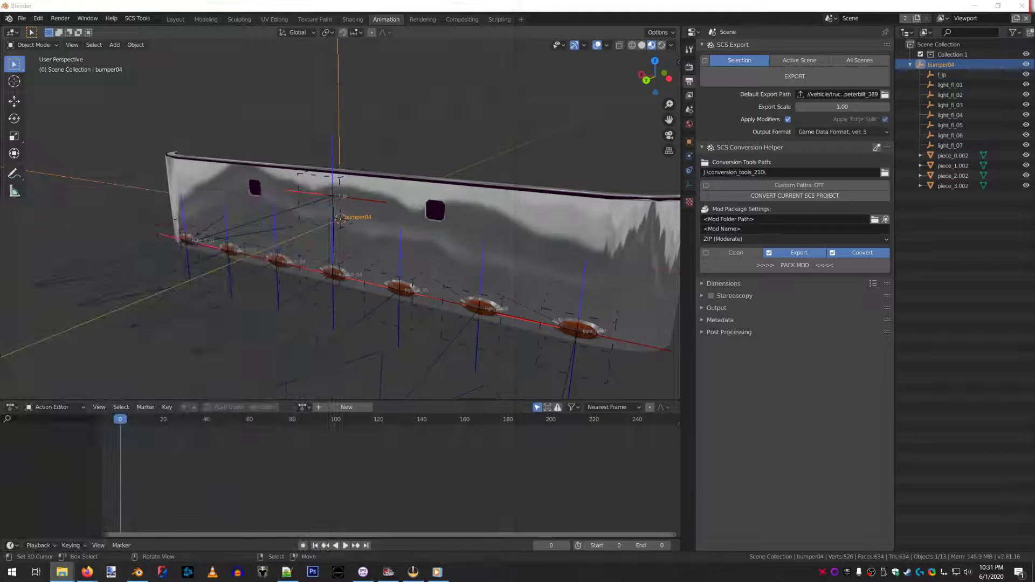
# Step: Browse the Mod Folder Path picker up to D:\ATS_137\trucks\SCS389
pyautogui.click(874, 221)
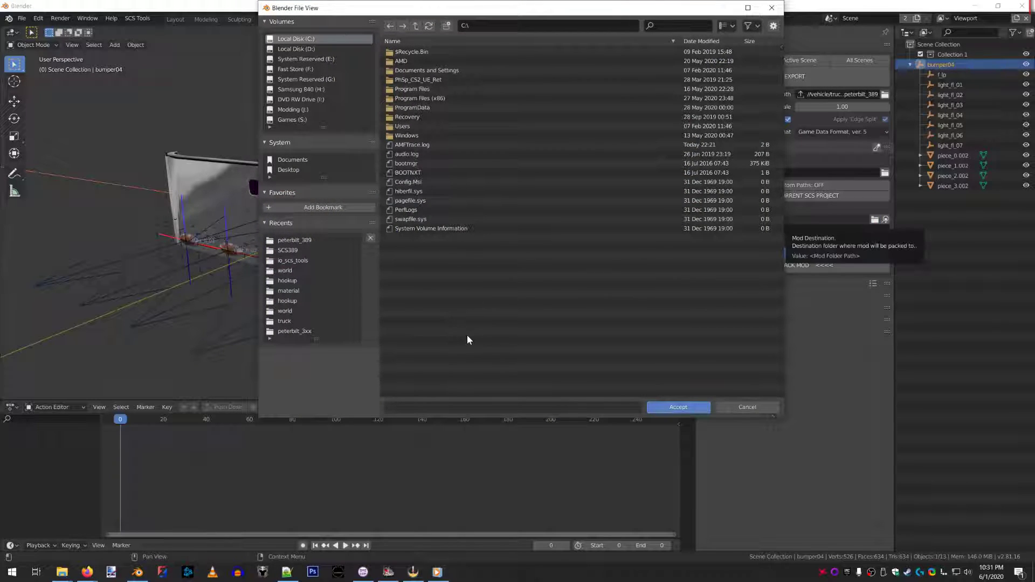
pyautogui.click(294, 239)
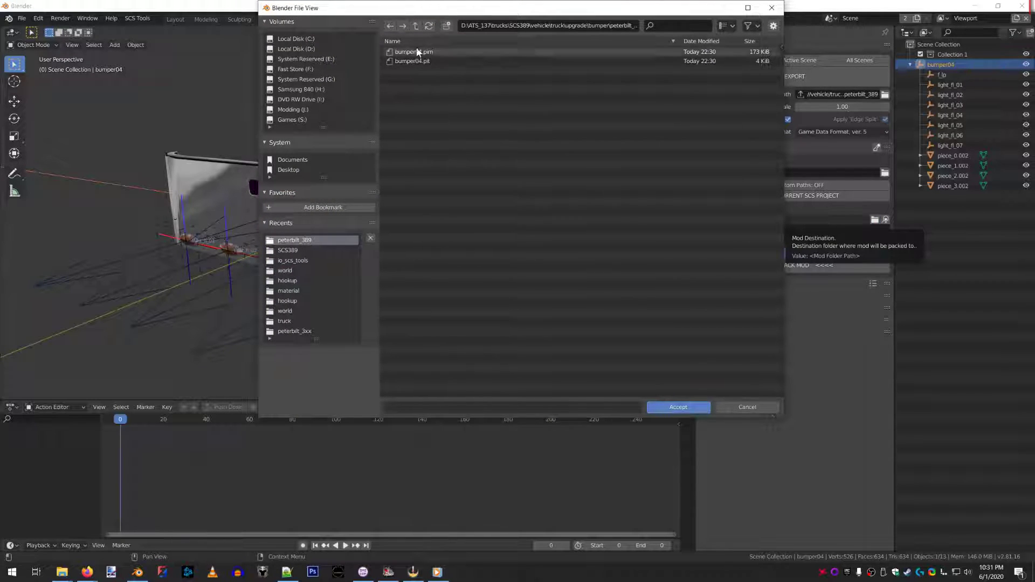
pyautogui.click(415, 26)
pyautogui.click(416, 28)
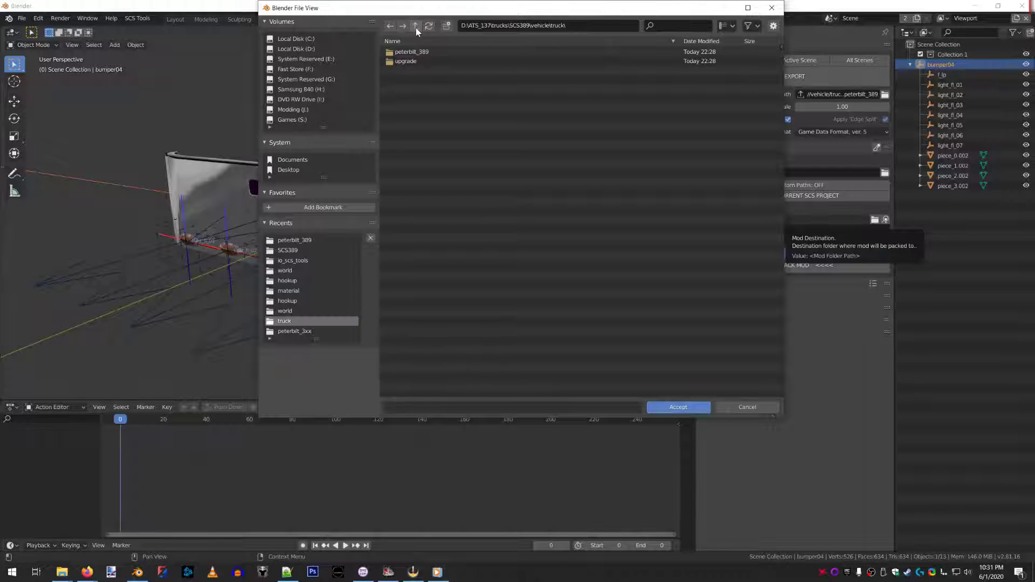
pyautogui.click(415, 28)
pyautogui.click(416, 27)
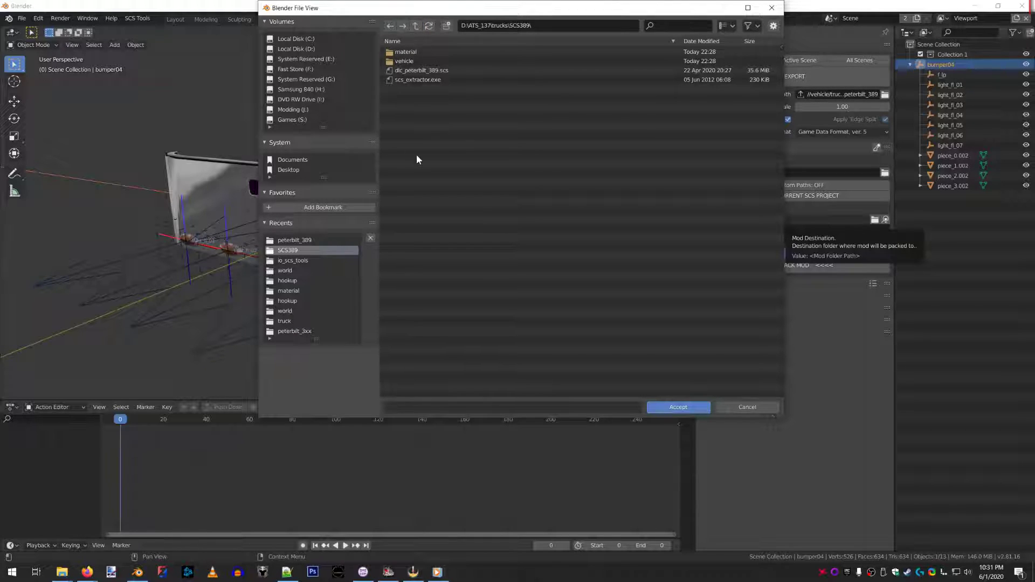
# Step: Create a 389bumperedit folder inside SCS389 and accept SCS389 as the mod destination
pyautogui.click(446, 26)
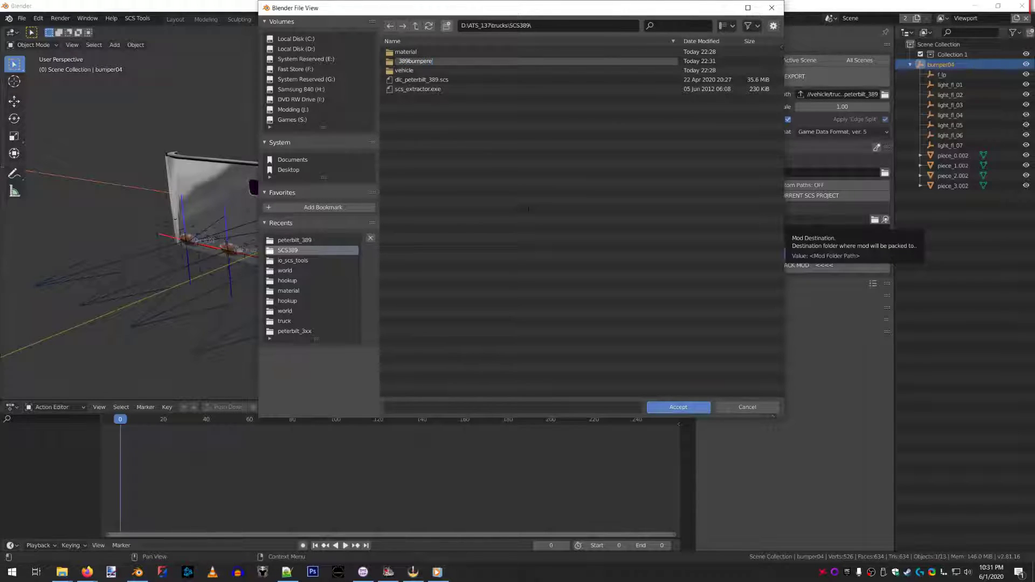
pyautogui.write('t')
pyautogui.press('Return')
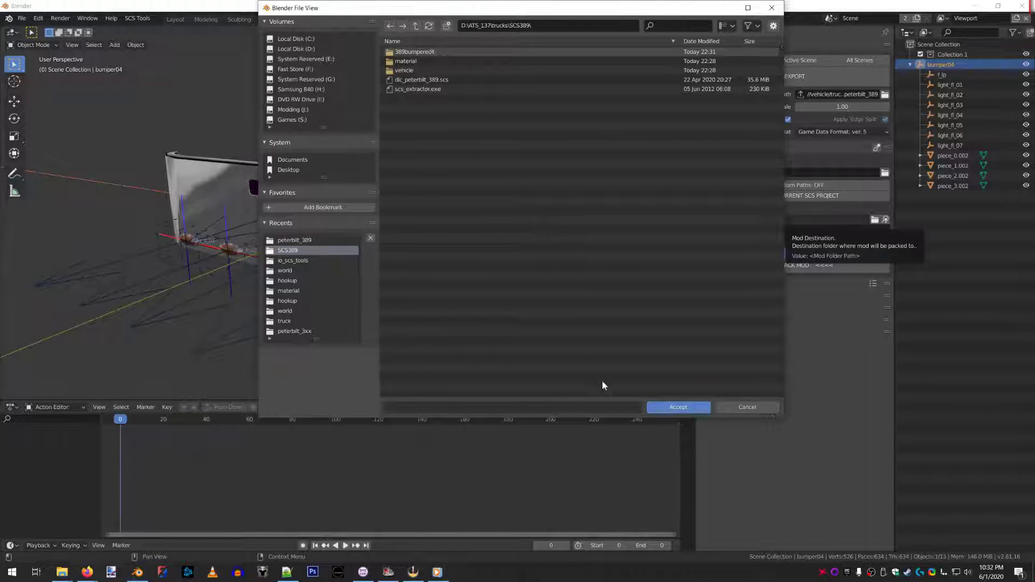
pyautogui.click(677, 408)
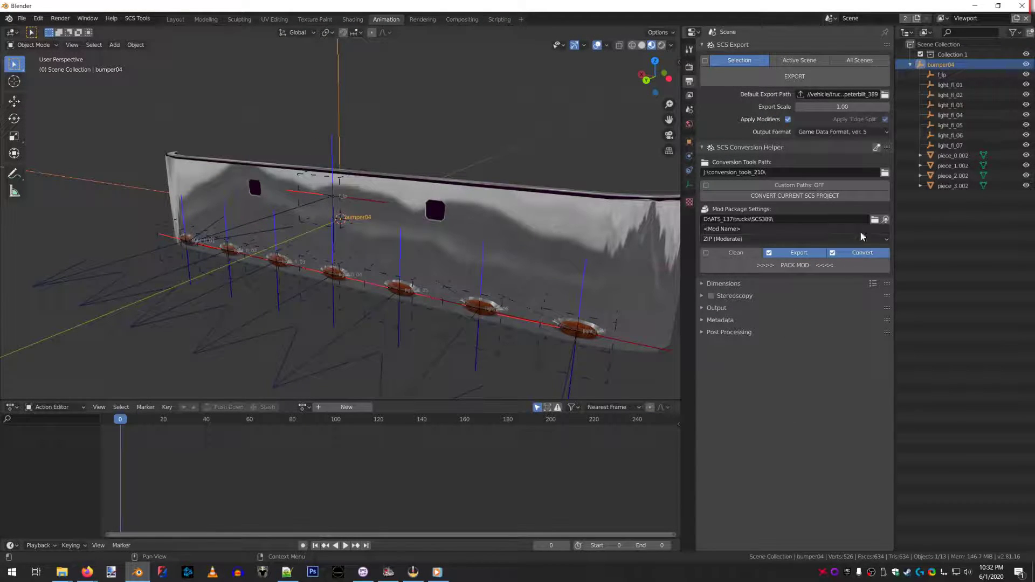
# Step: Name the mod 389bumperedit
pyautogui.click(829, 230)
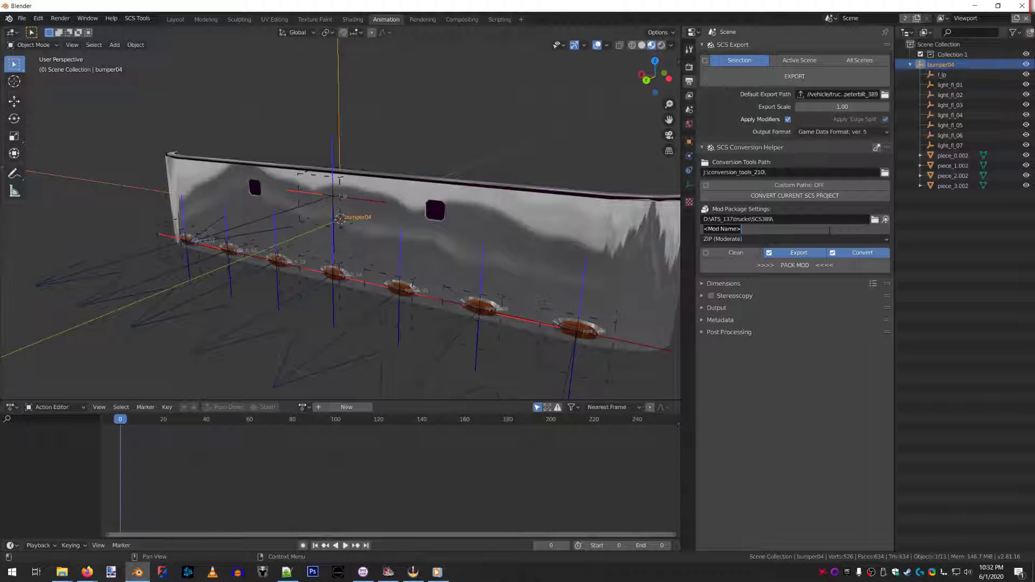
pyautogui.write('389bumperedit')
pyautogui.press('Return')
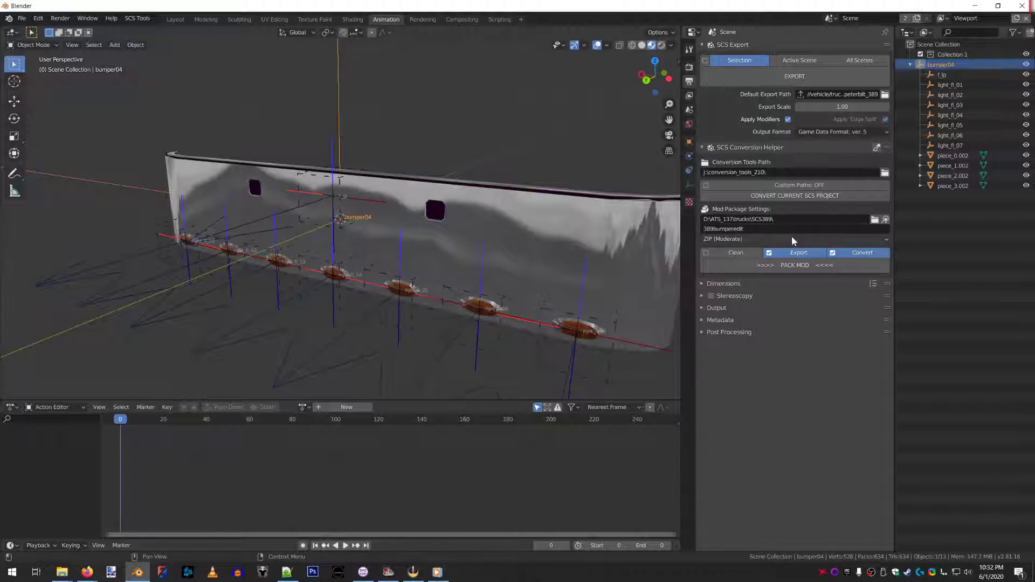
# Step: Set packing to ZIP (Uncompressed) and pack the mod to 389bumperedit.zip
pyautogui.click(791, 236)
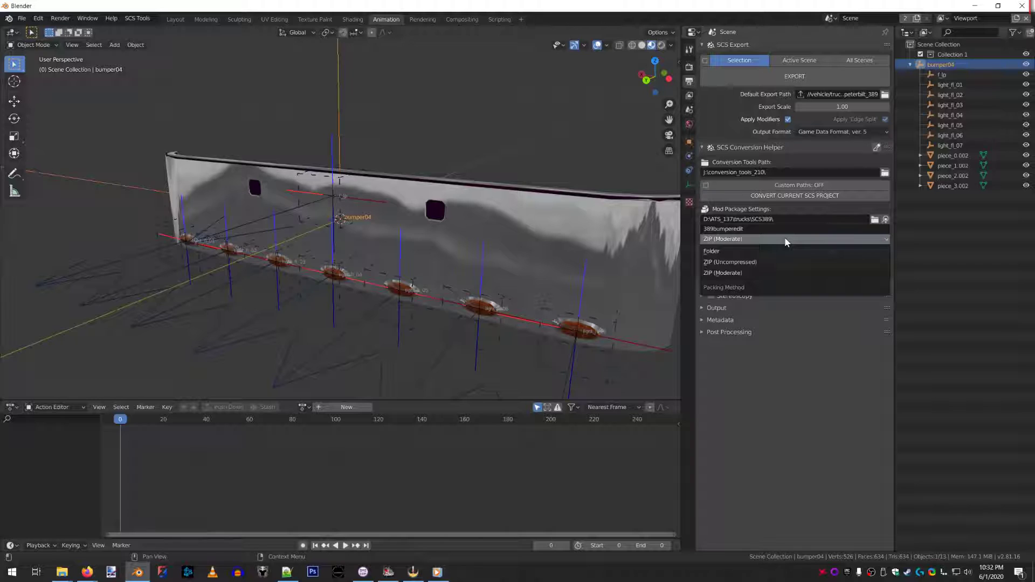
pyautogui.click(758, 262)
pyautogui.click(744, 238)
pyautogui.click(755, 239)
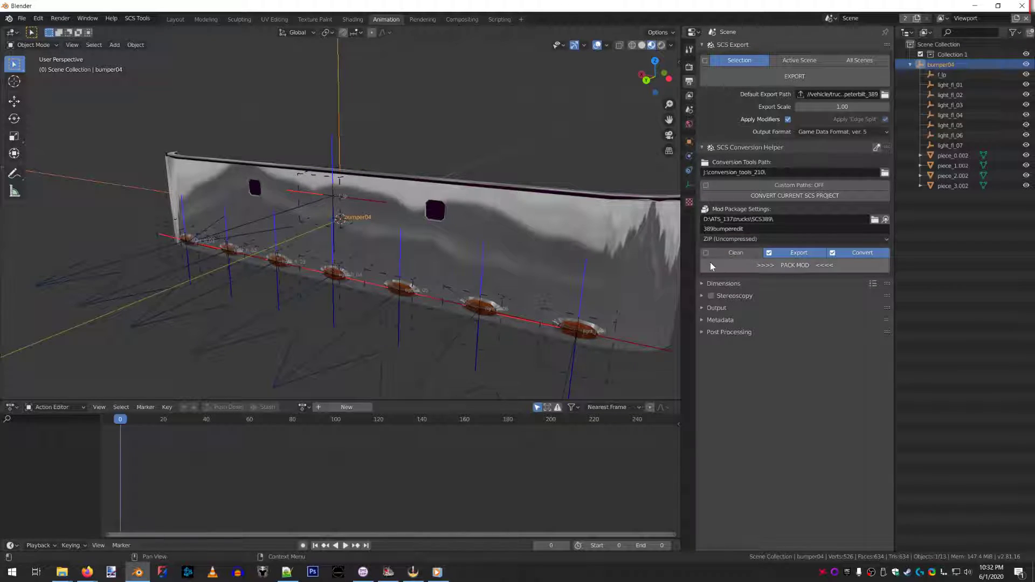
pyautogui.click(797, 267)
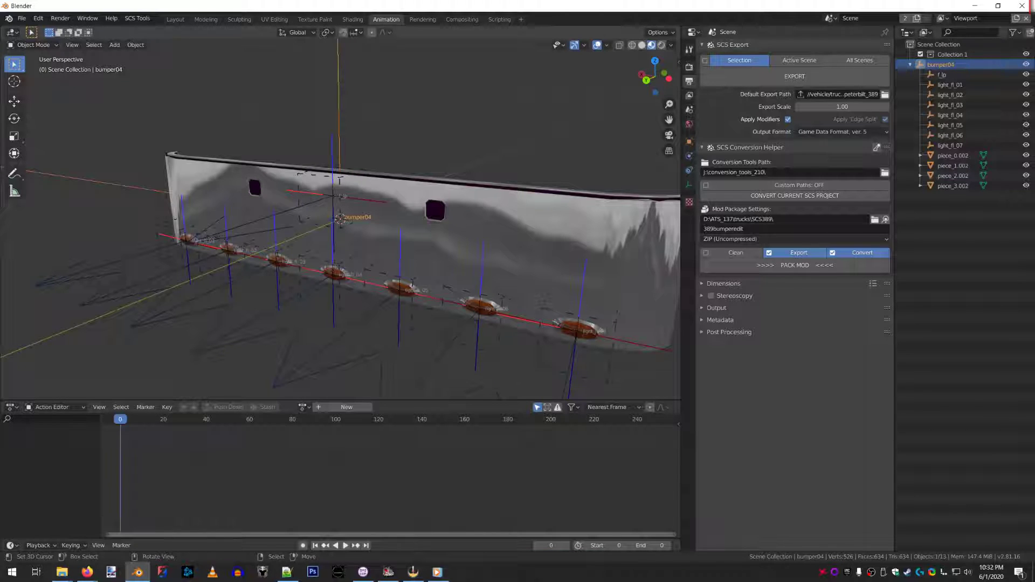
# Step: Open 389bumperedit.zip and browse to vehicle\truck\upgrade\bumper\peterbilt_389 to see the bumper04 files
pyautogui.doubleClick(474, 211)
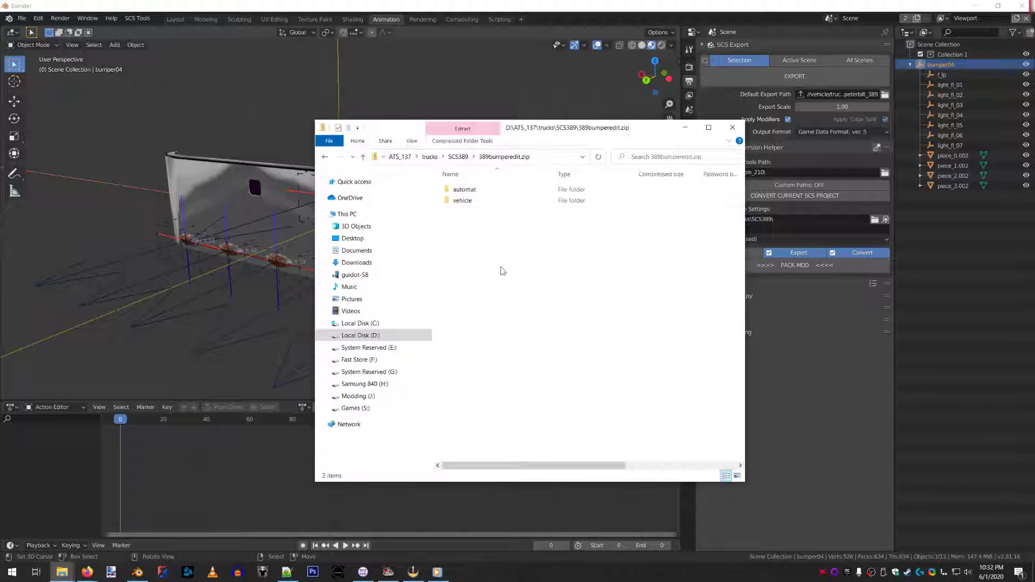
pyautogui.doubleClick(464, 202)
pyautogui.doubleClick(464, 191)
pyautogui.click(467, 205)
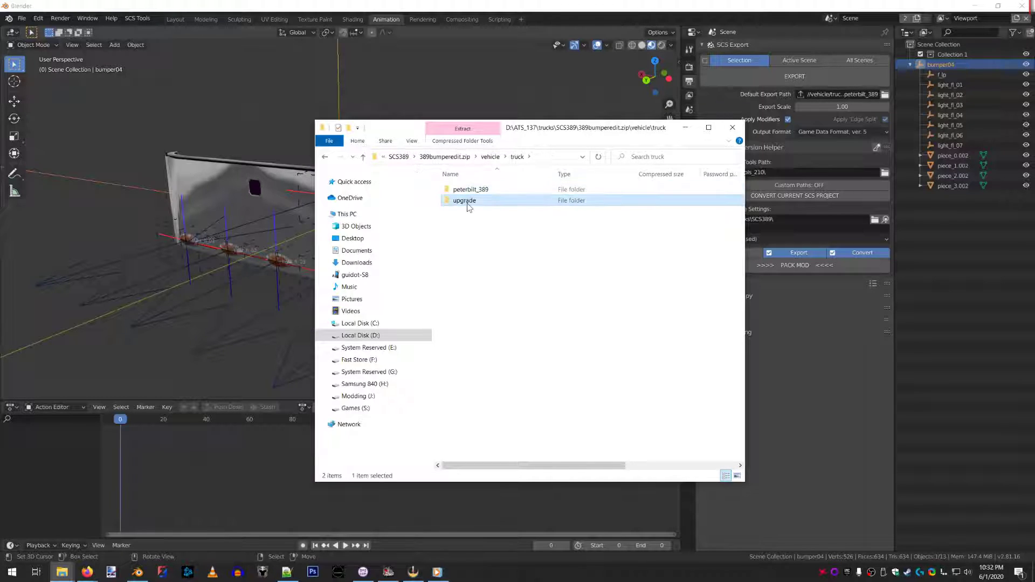
pyautogui.doubleClick(467, 202)
pyautogui.doubleClick(464, 191)
pyautogui.doubleClick(465, 190)
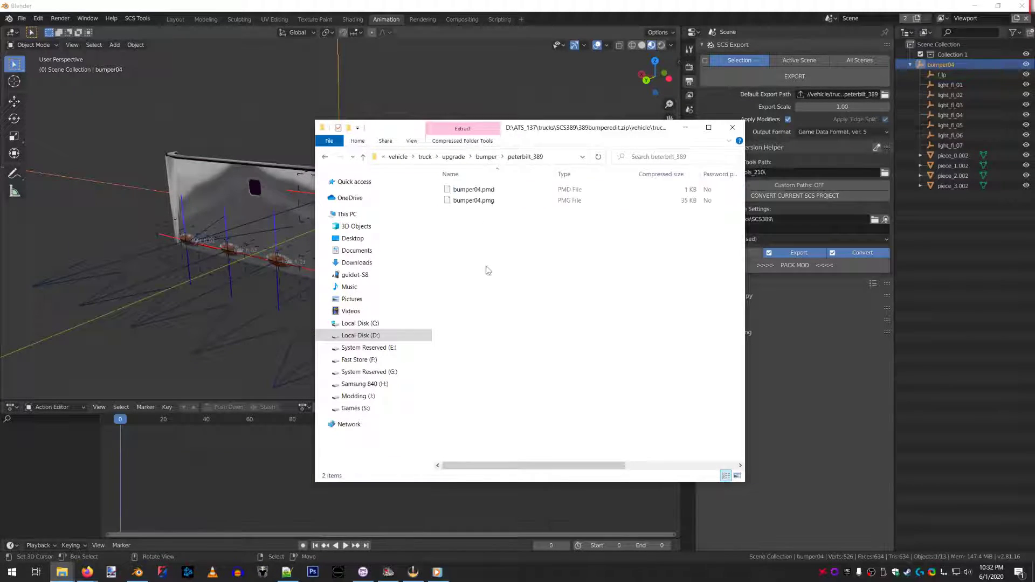
# Step: Open the automat\09 material file 09c7492e39461262.mat from the zip in Notepad++
pyautogui.click(398, 156)
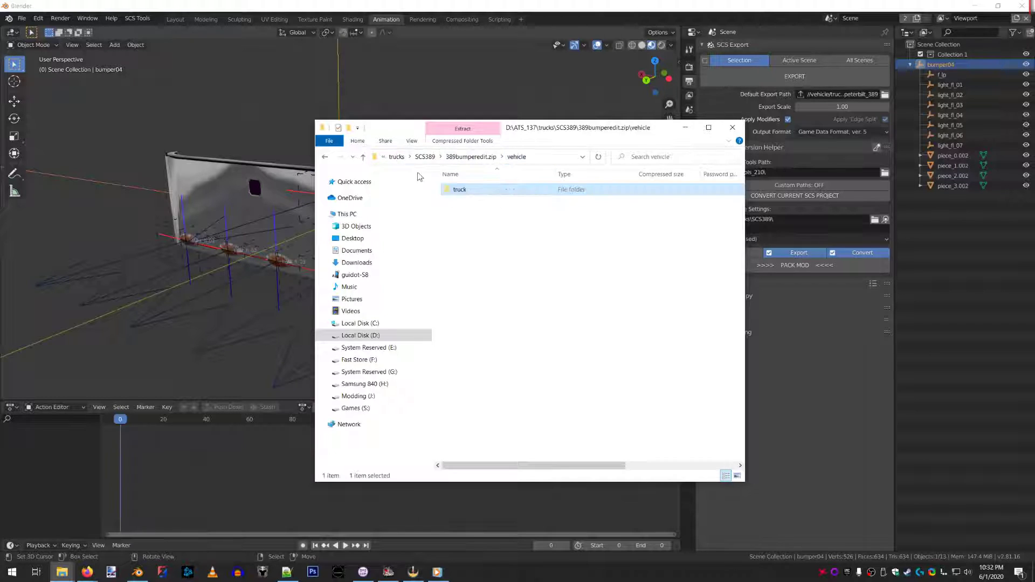
pyautogui.click(471, 156)
pyautogui.doubleClick(464, 190)
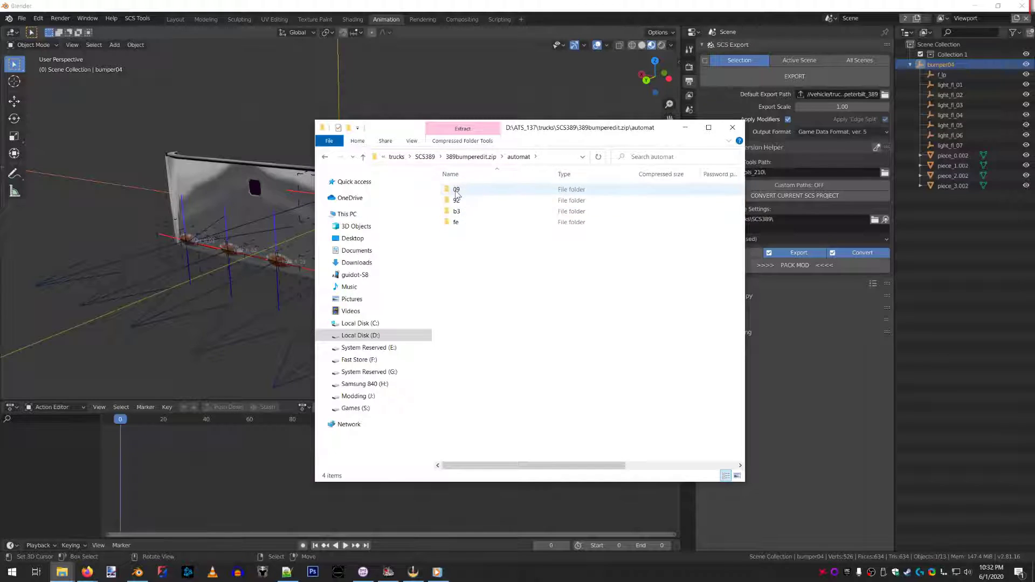
pyautogui.doubleClick(466, 191)
pyautogui.doubleClick(468, 190)
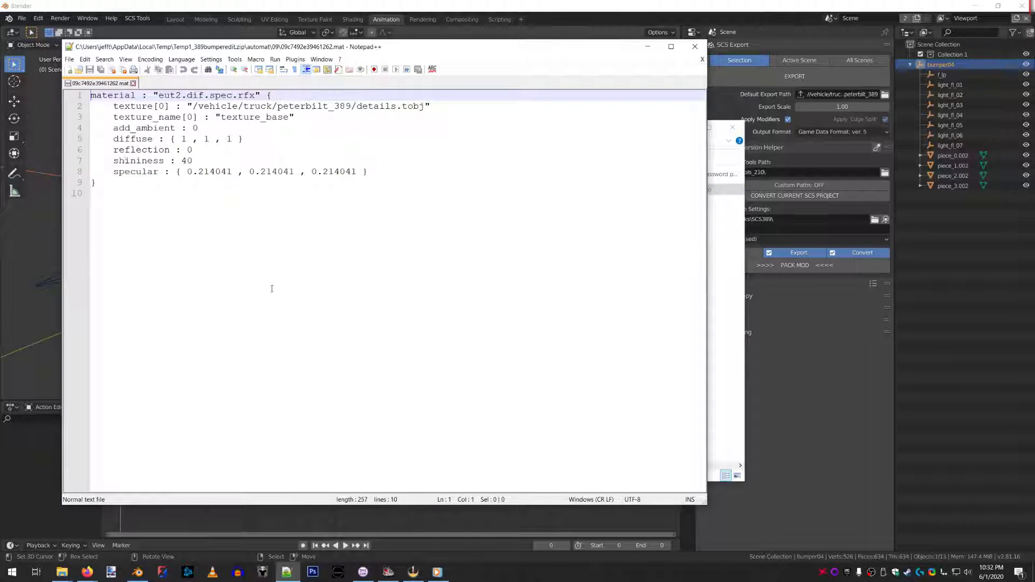
# Step: Close the material file, return to the SCS389 folder, and copy 389bumperedit.zip
pyautogui.click(133, 83)
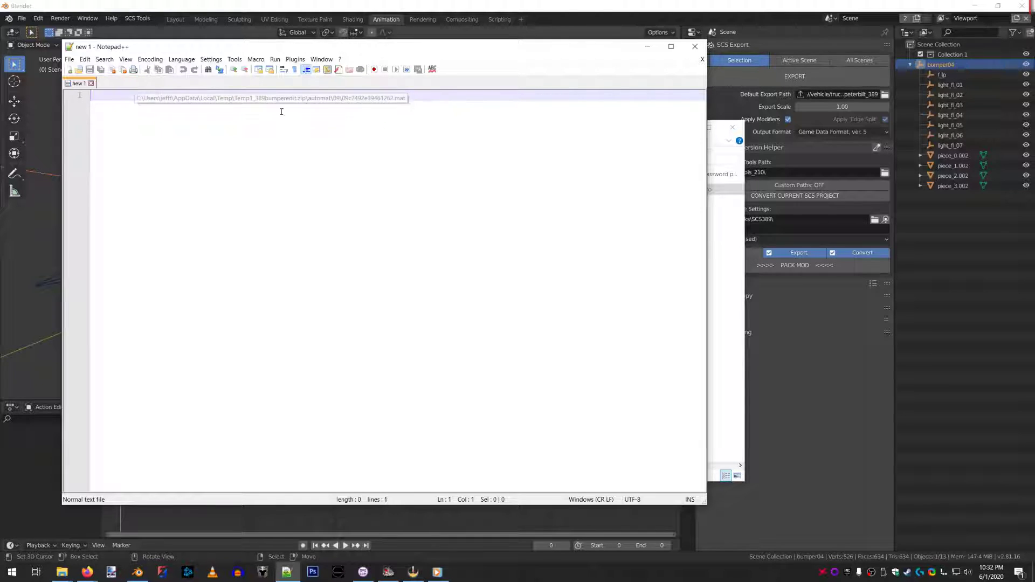
pyautogui.click(647, 46)
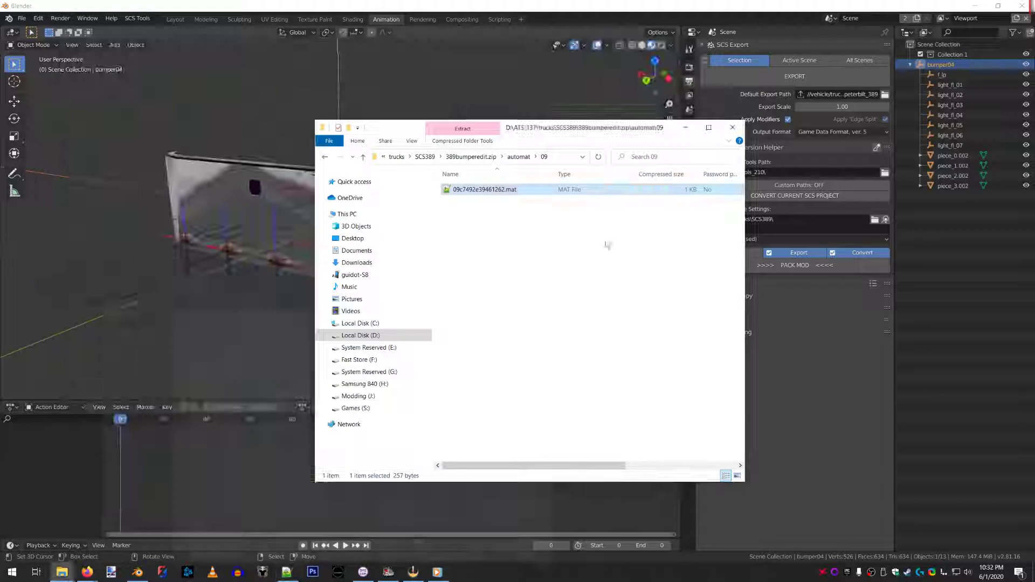
pyautogui.click(462, 157)
pyautogui.click(453, 157)
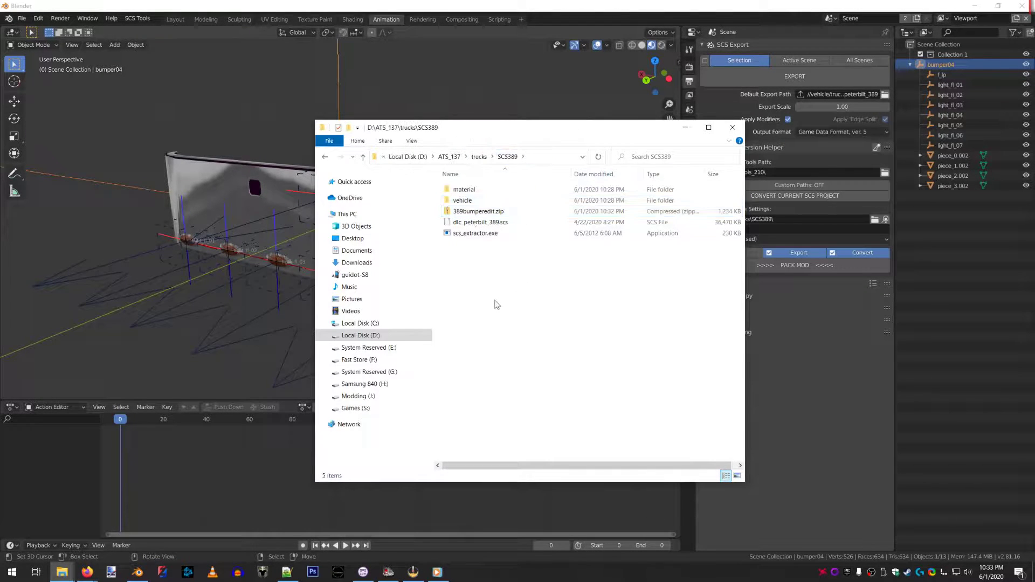
pyautogui.click(482, 212)
pyautogui.rightClick(482, 212)
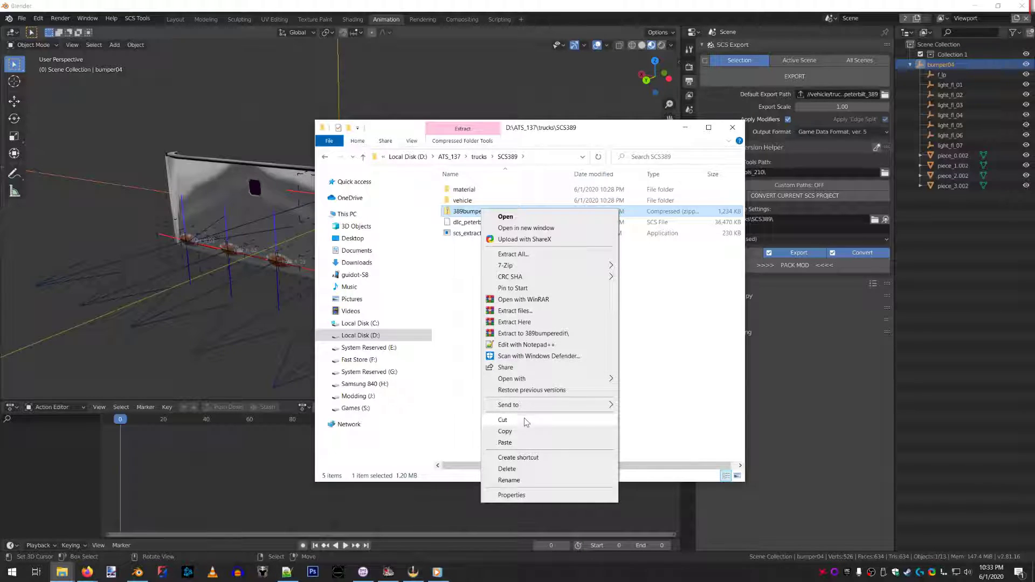
pyautogui.click(514, 431)
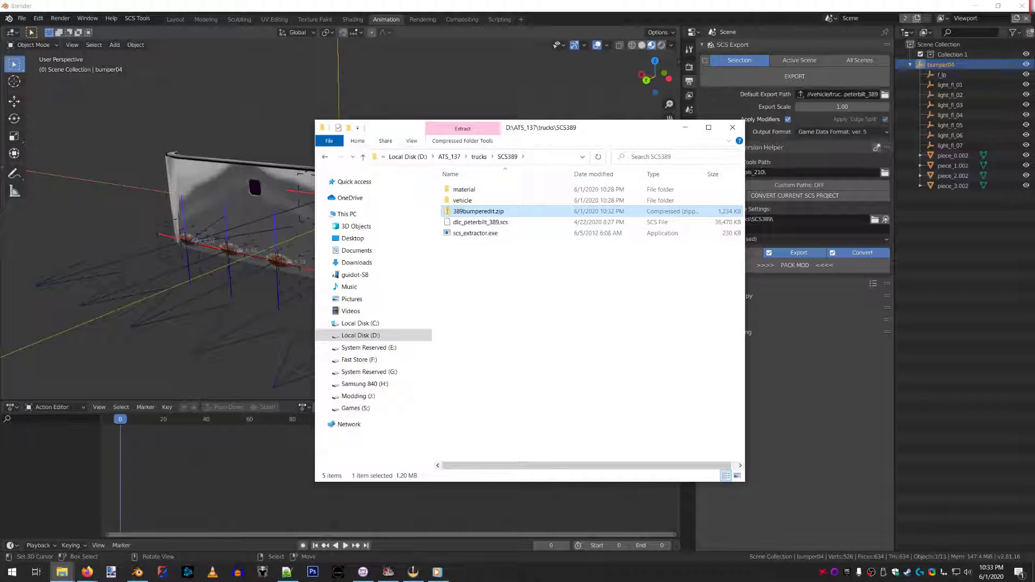
# Step: Delete the old bumper_edit folder from the American Truck Simulator mod folder and switch to the game
pyautogui.hotkey('alt', 'Tab')
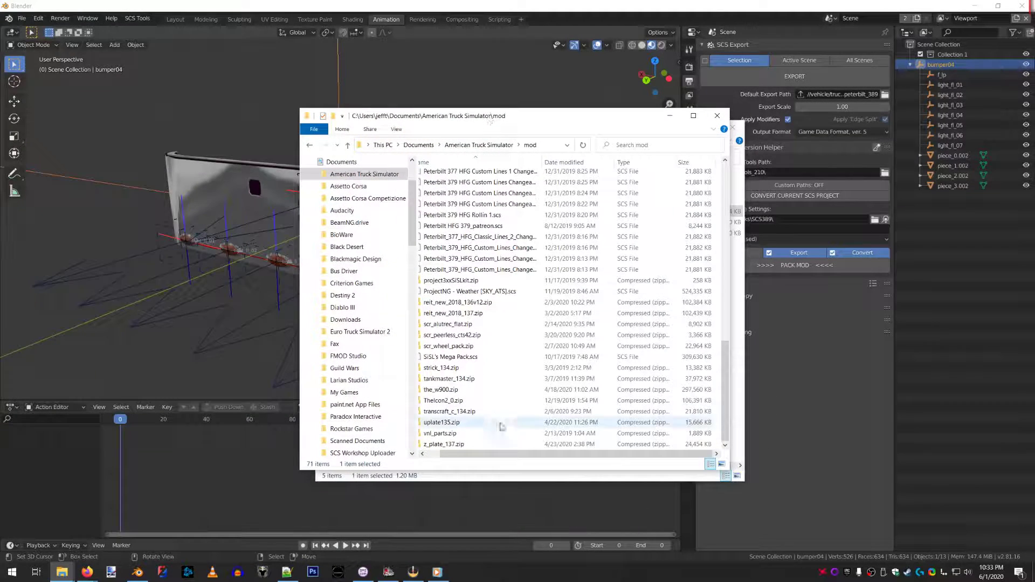
pyautogui.moveTo(496, 456); pyautogui.dragTo(483, 455)
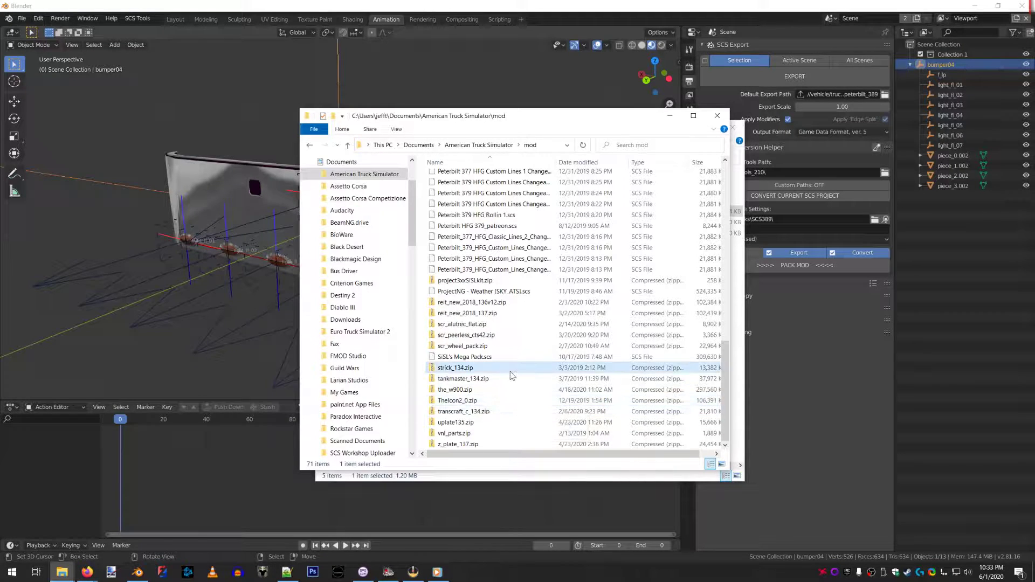
pyautogui.click(509, 368)
pyautogui.scroll(7, 509, 365)
pyautogui.scroll(8, 508, 365)
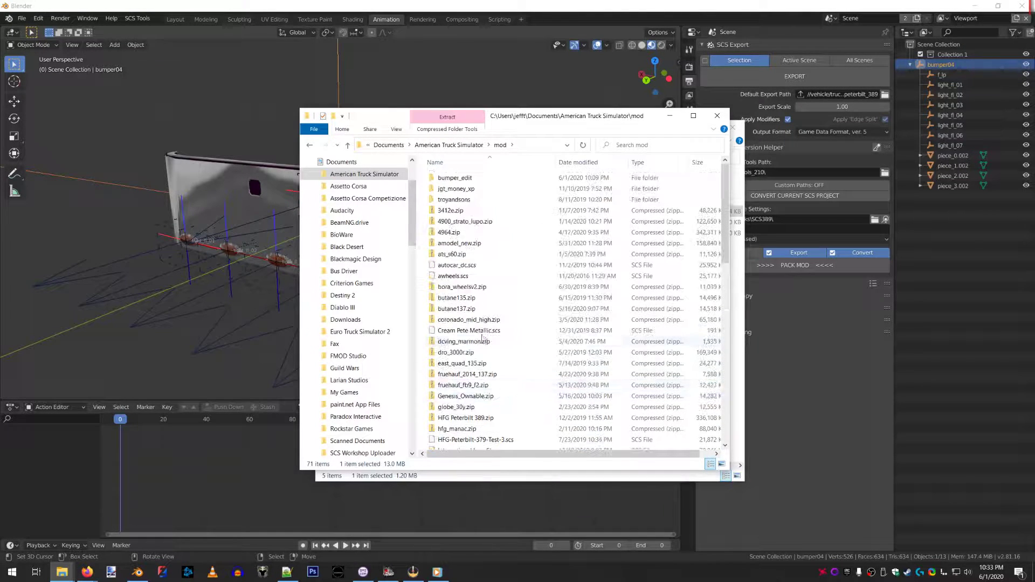
pyautogui.click(450, 180)
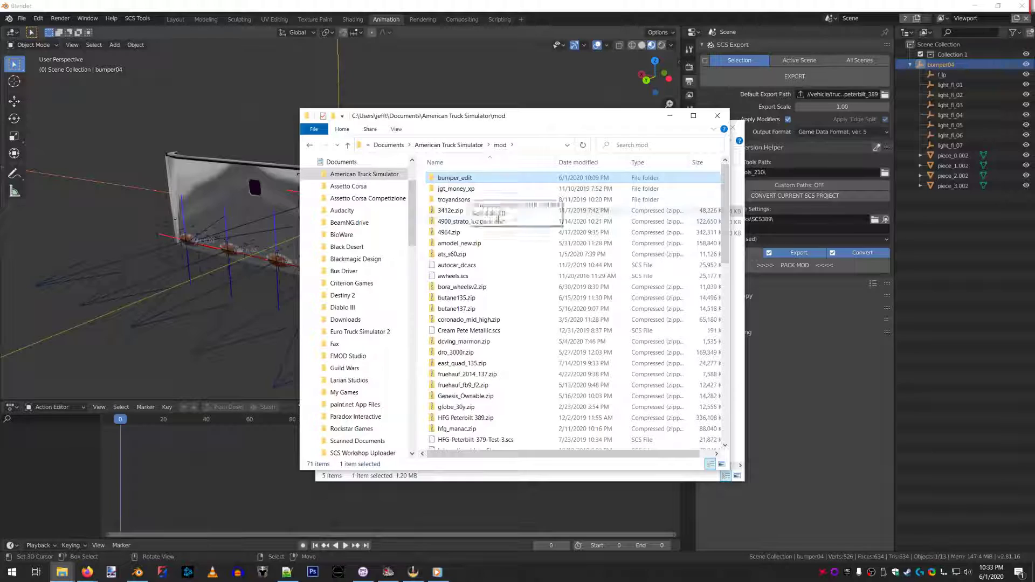
pyautogui.press('Delete')
pyautogui.scroll(-5, 547, 277)
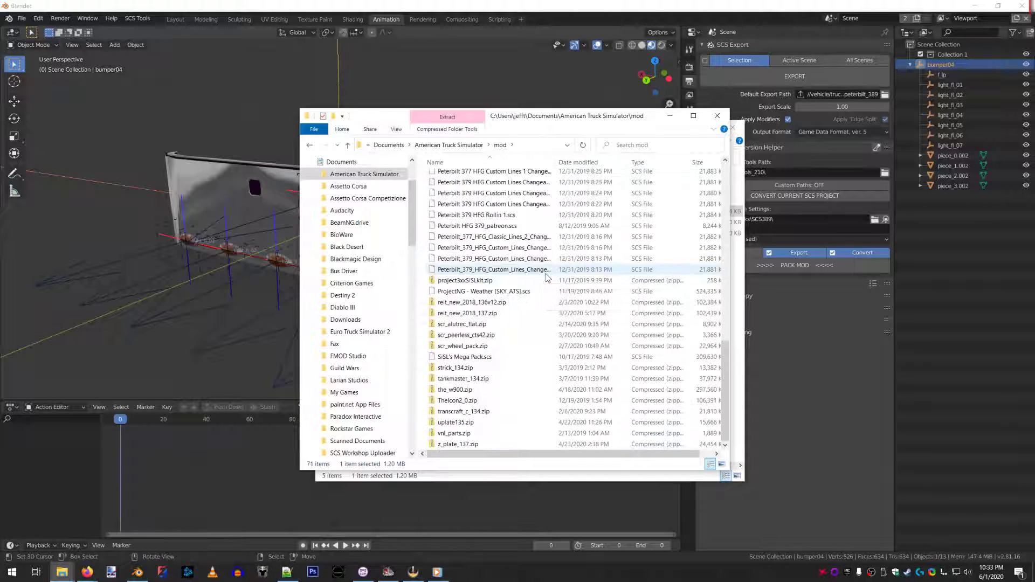
pyautogui.scroll(5, 539, 378)
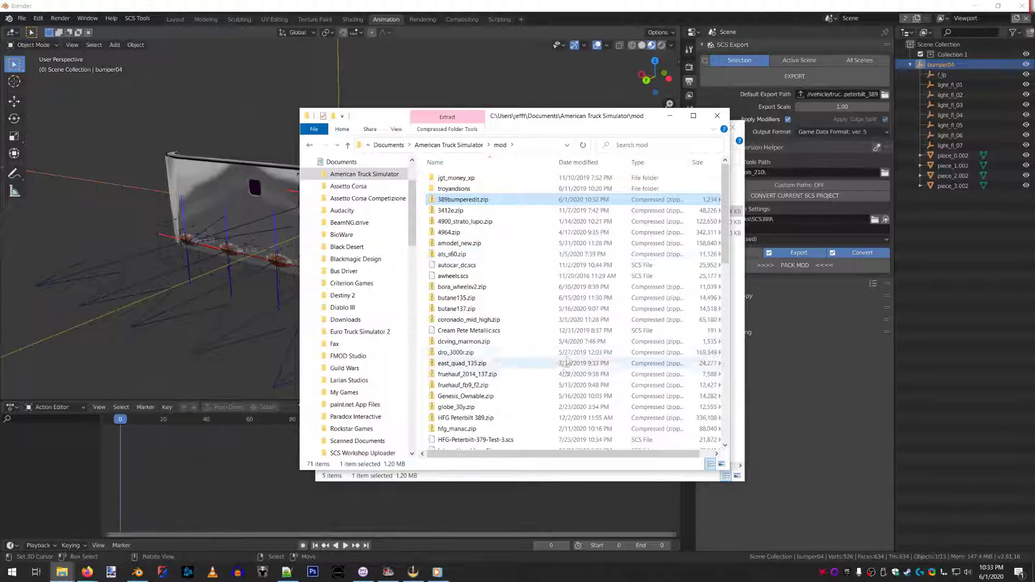
pyautogui.click(394, 575)
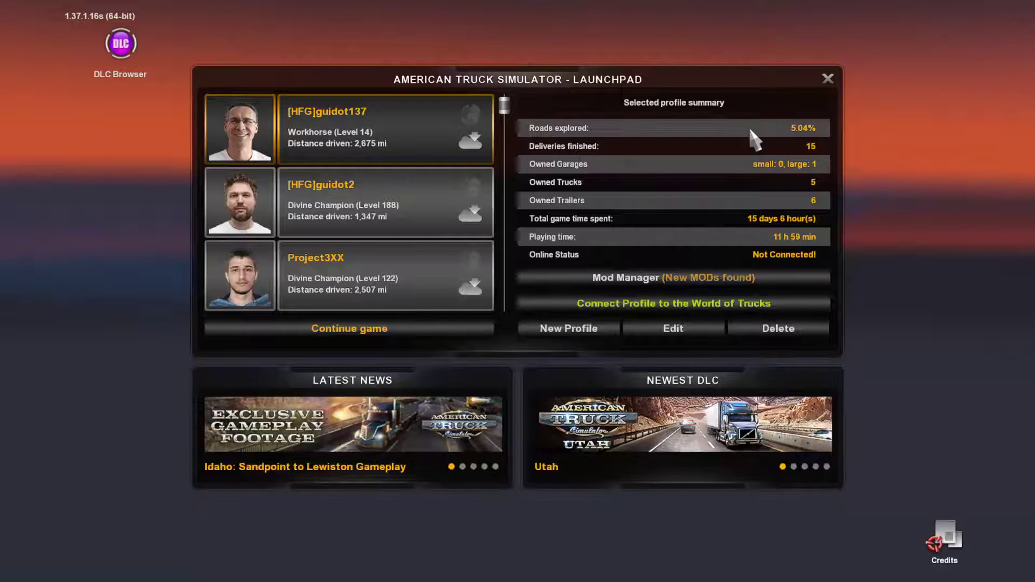
# Step: In Mod Manager, deactivate bumper_edit, activate 389bumperedit, and confirm the changes
pyautogui.click(673, 277)
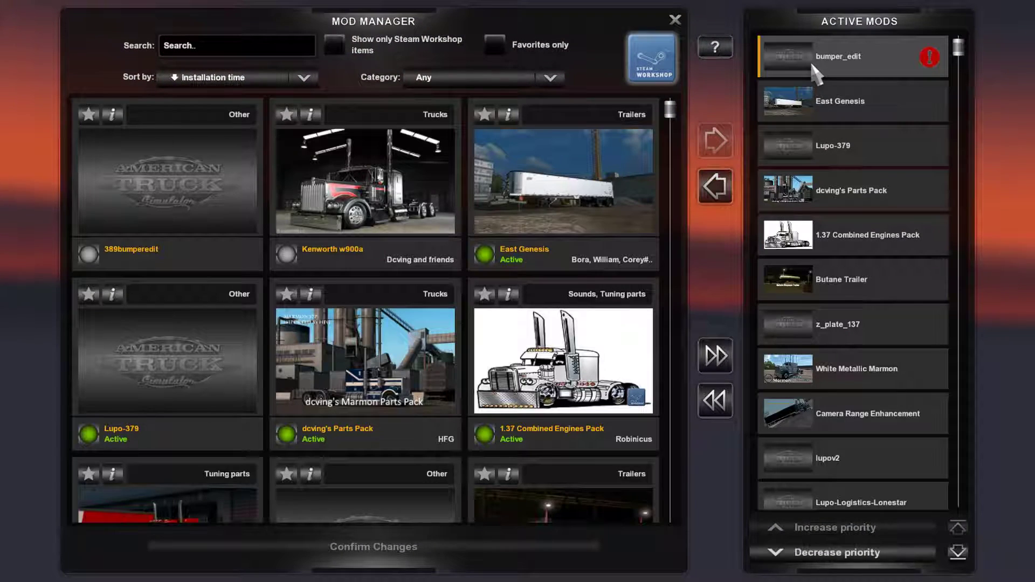
pyautogui.click(715, 186)
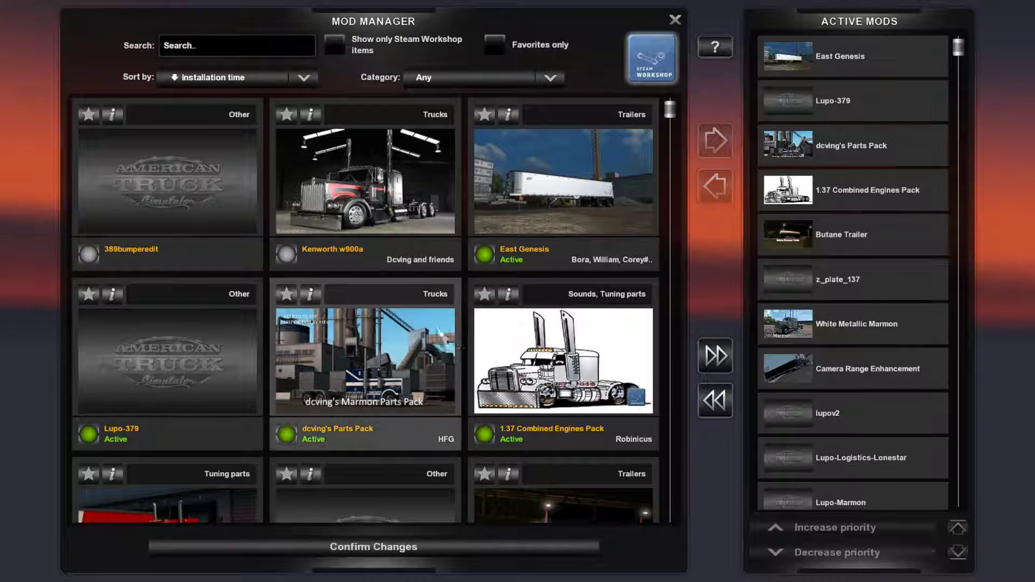
pyautogui.doubleClick(225, 264)
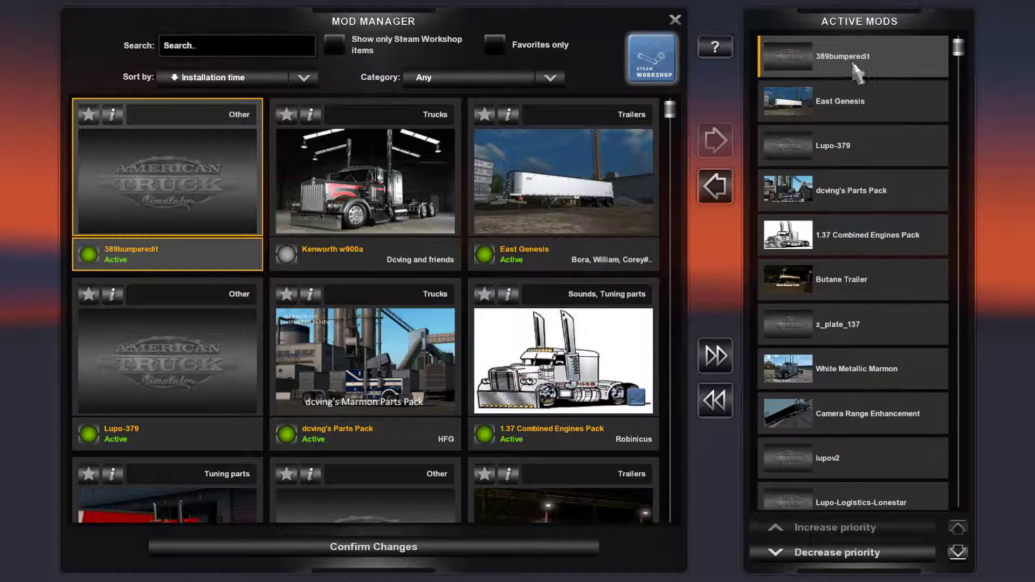
pyautogui.click(374, 555)
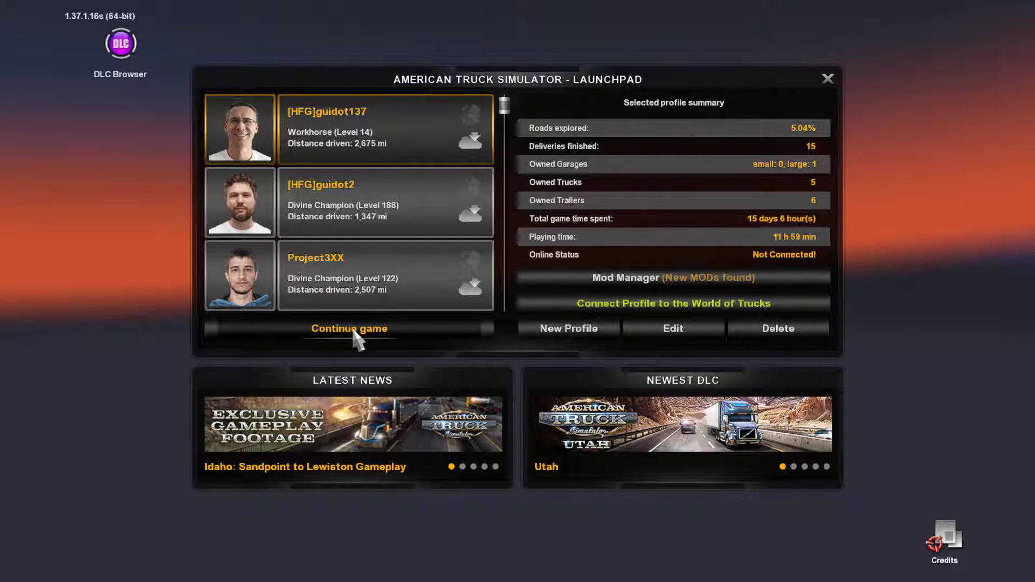
# Step: Load the top autosave, continuing past the missing bumper_edit dependency and missing controllers warnings
pyautogui.click(354, 330)
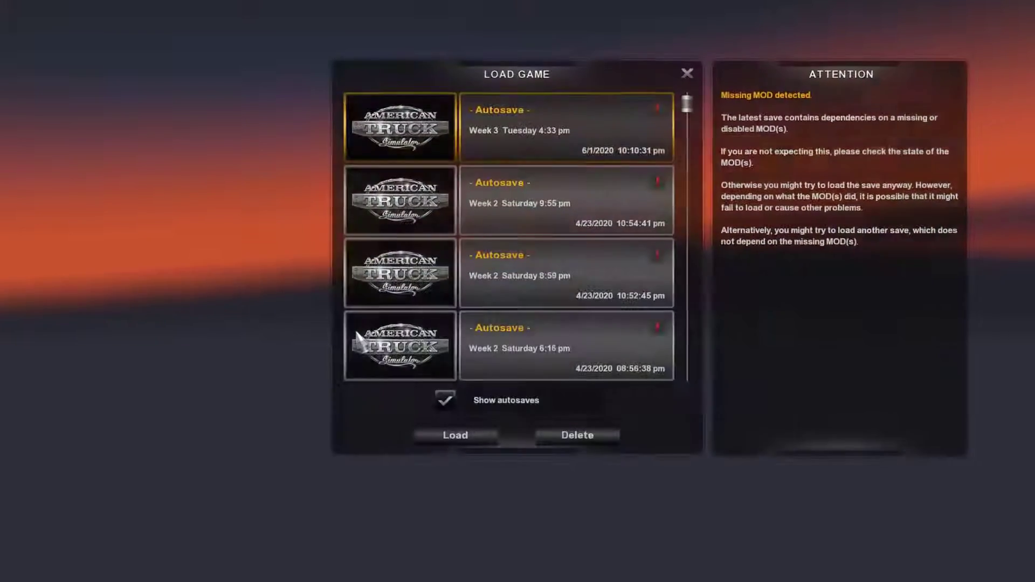
pyautogui.click(468, 444)
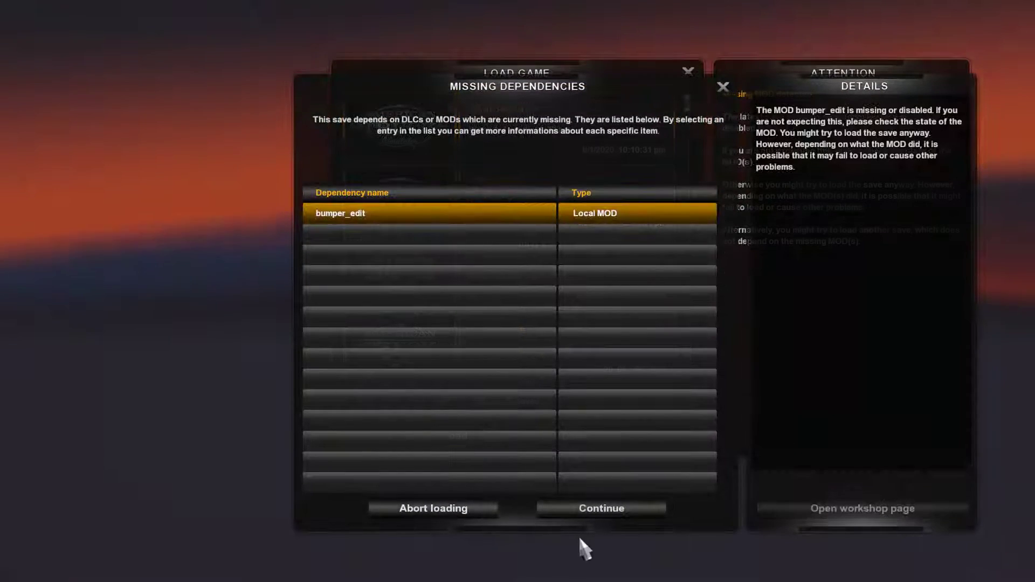
pyautogui.click(607, 506)
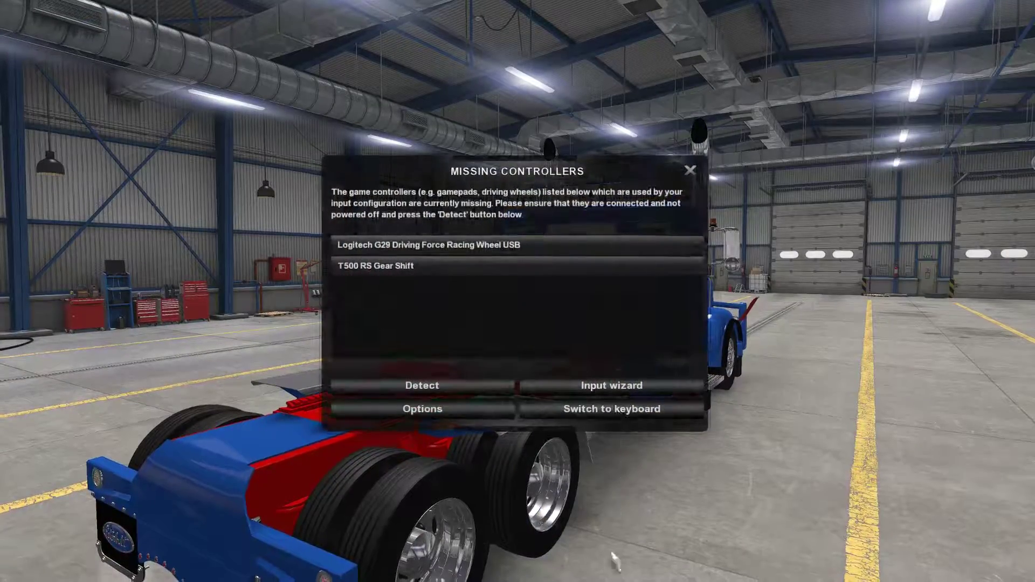
pyautogui.click(690, 170)
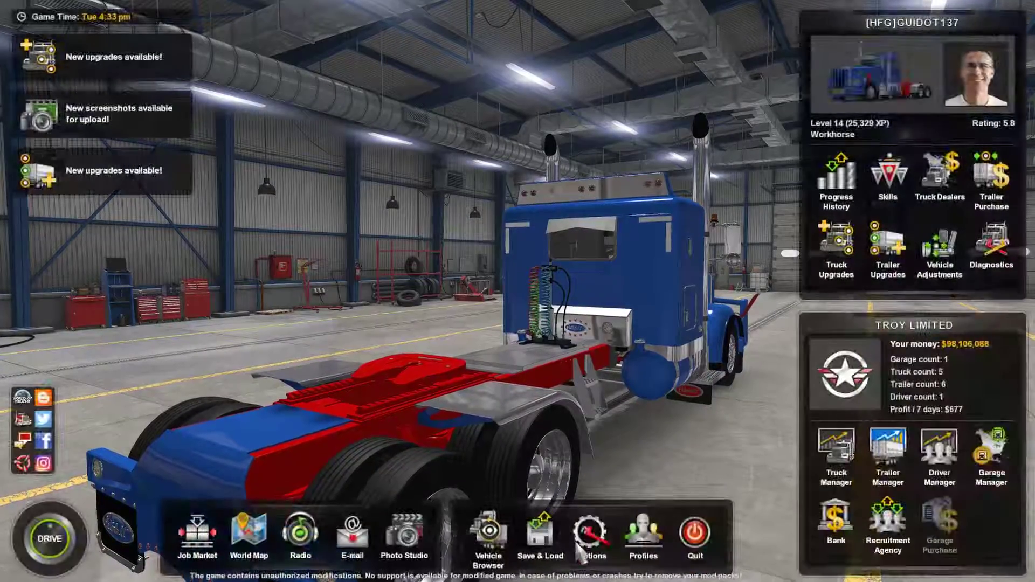
# Step: In the Truck Browser's accessories, fit the Bumper Standard Flares bumper
pyautogui.click(488, 533)
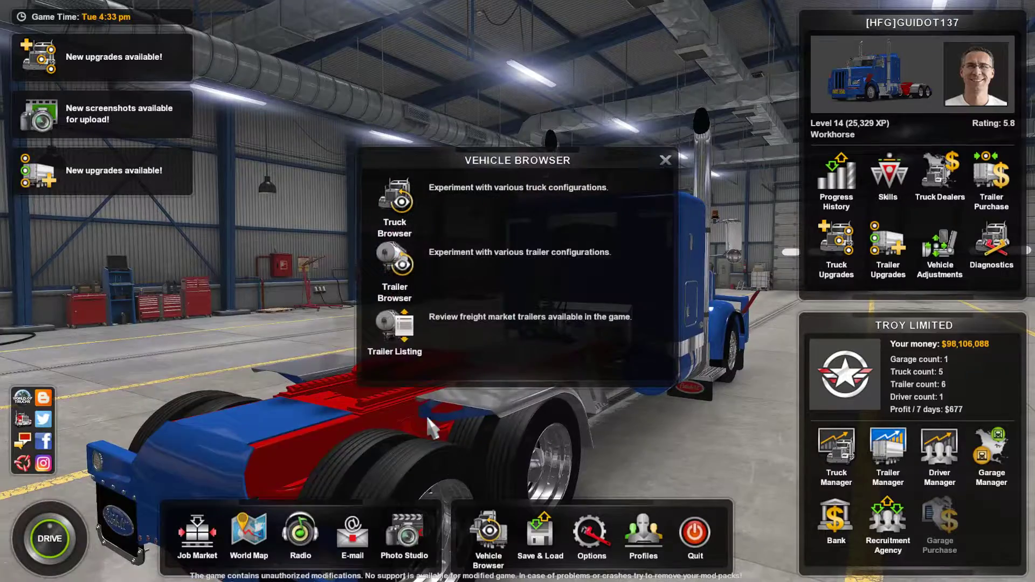
pyautogui.click(395, 213)
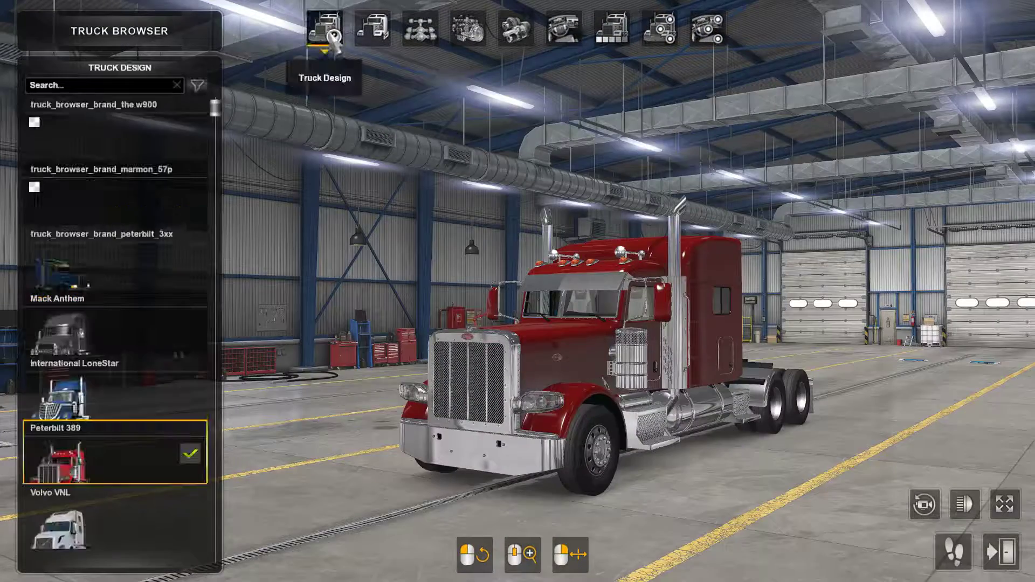
pyautogui.click(659, 29)
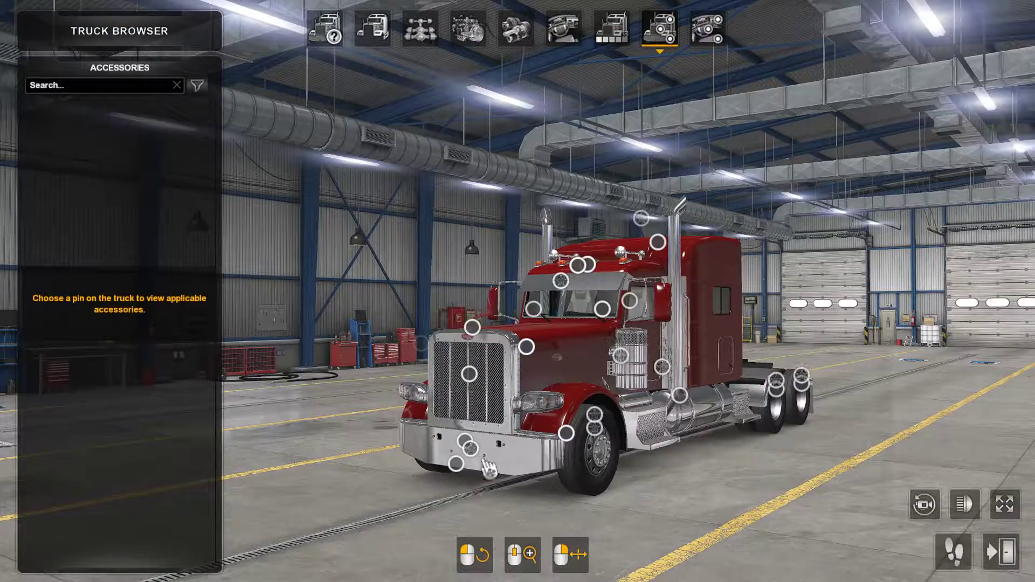
pyautogui.click(470, 448)
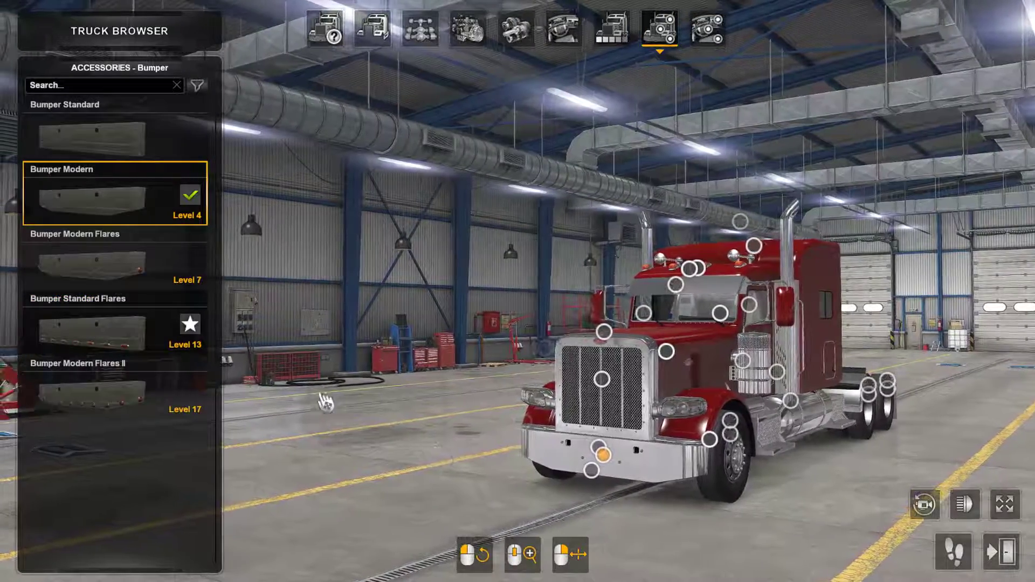
pyautogui.click(99, 338)
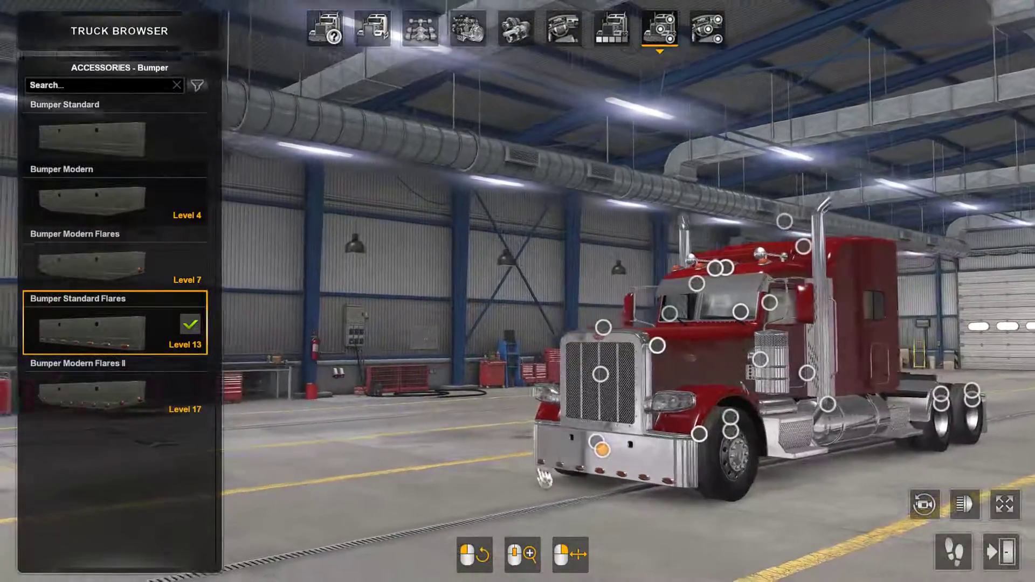
# Step: Compare Modern Flares and Modern Flares II, settle on Bumper Standard Flares, and turn on the lights
pyautogui.moveTo(544, 477); pyautogui.dragTo(787, 439)
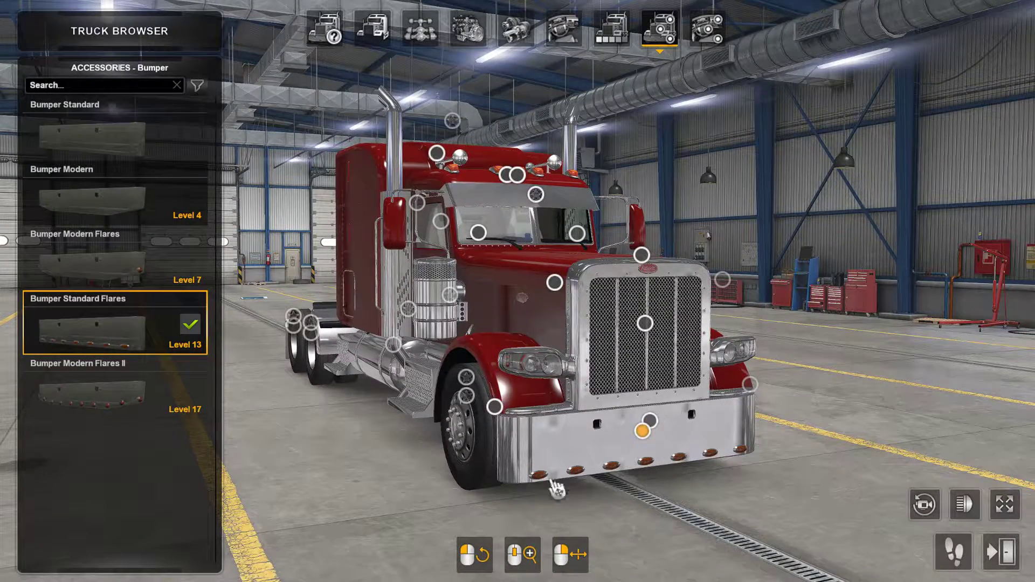
pyautogui.click(143, 401)
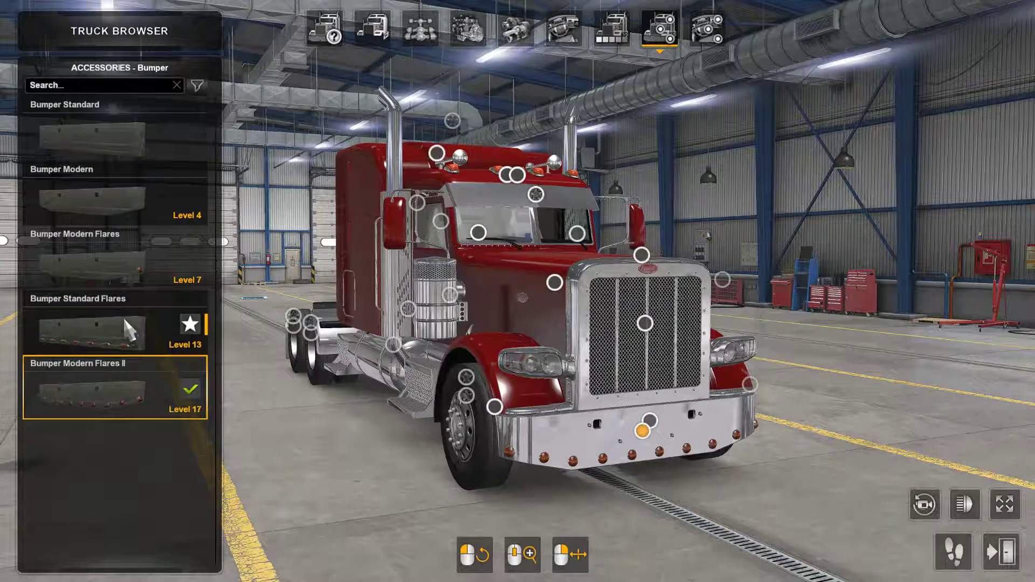
pyautogui.click(129, 330)
pyautogui.click(122, 279)
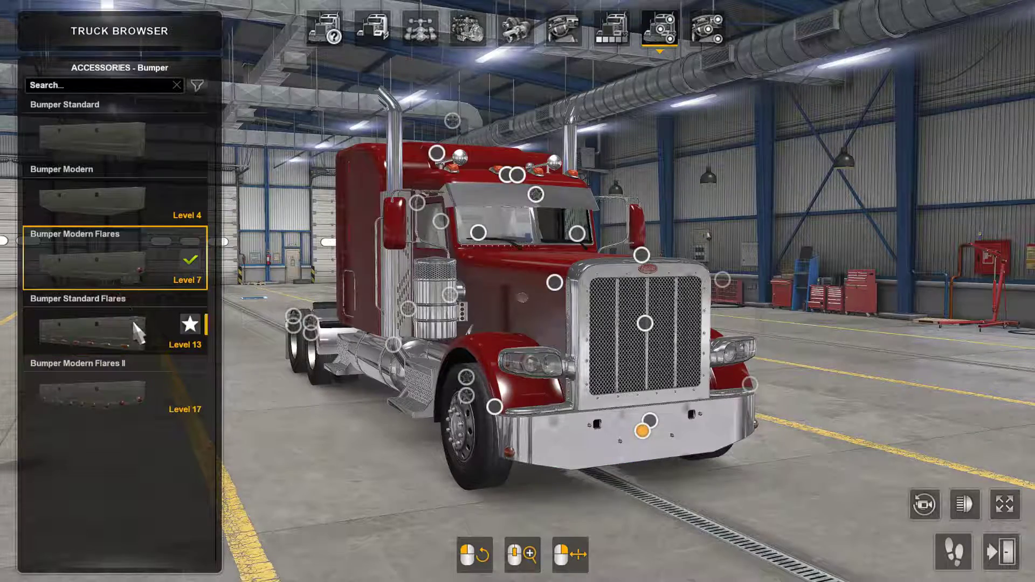
pyautogui.click(137, 331)
pyautogui.click(130, 271)
pyautogui.click(135, 330)
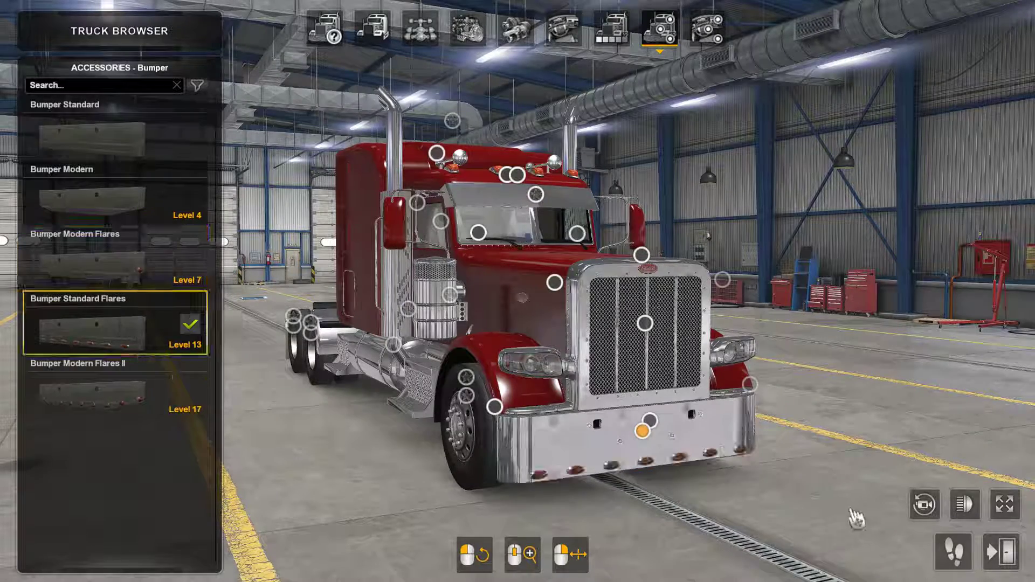
pyautogui.click(965, 504)
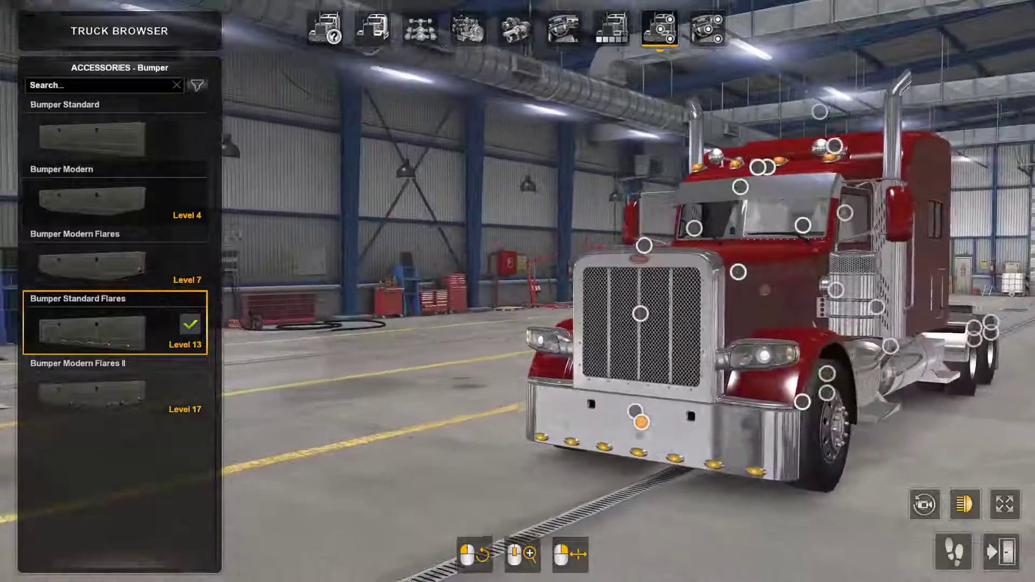
# Step: Read the enlarged developer console log, then orbit the truck and show it in Fullscreen Preview
pyautogui.press('`')
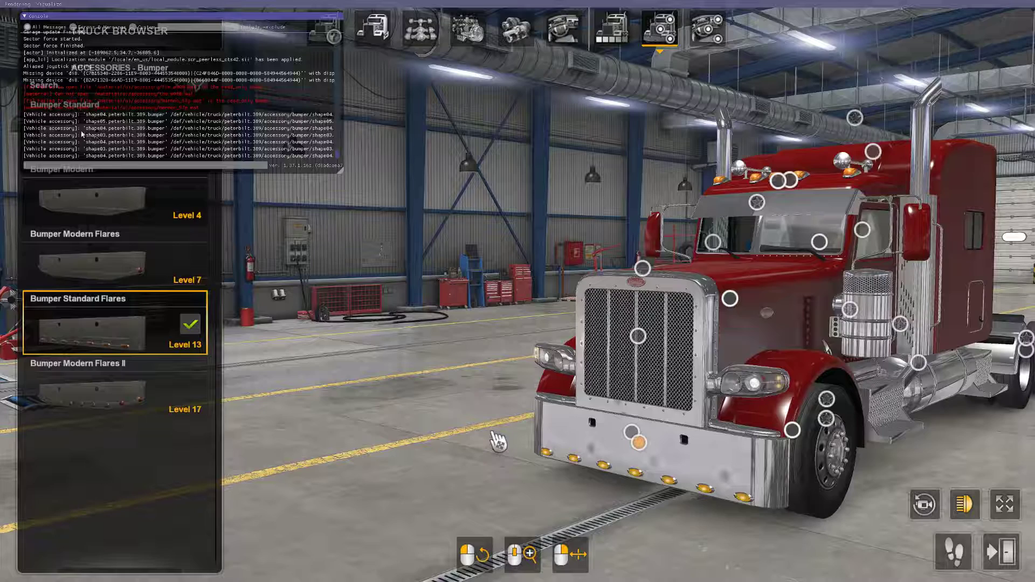
pyautogui.moveTo(341, 171); pyautogui.dragTo(426, 285)
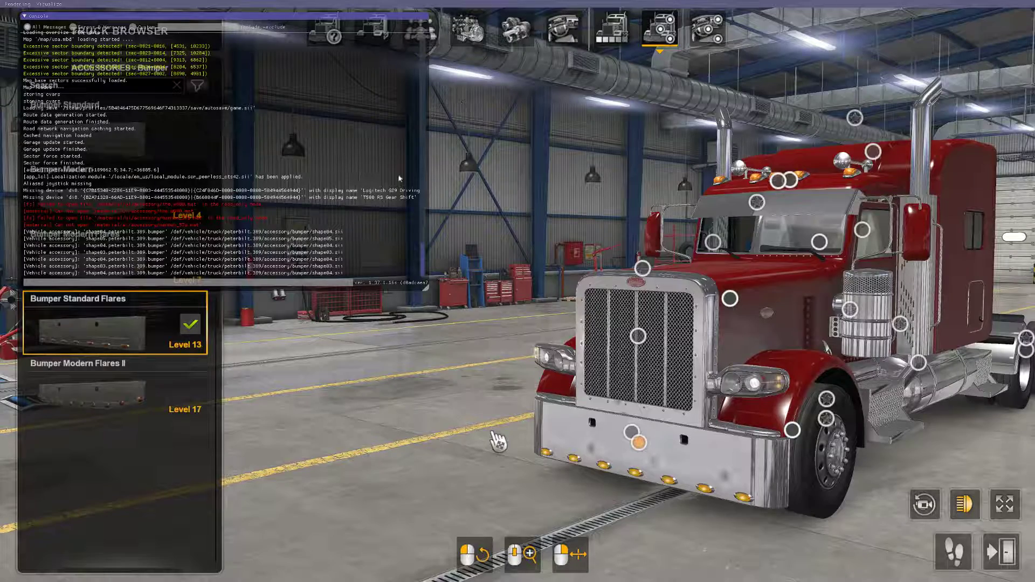
pyautogui.press('`')
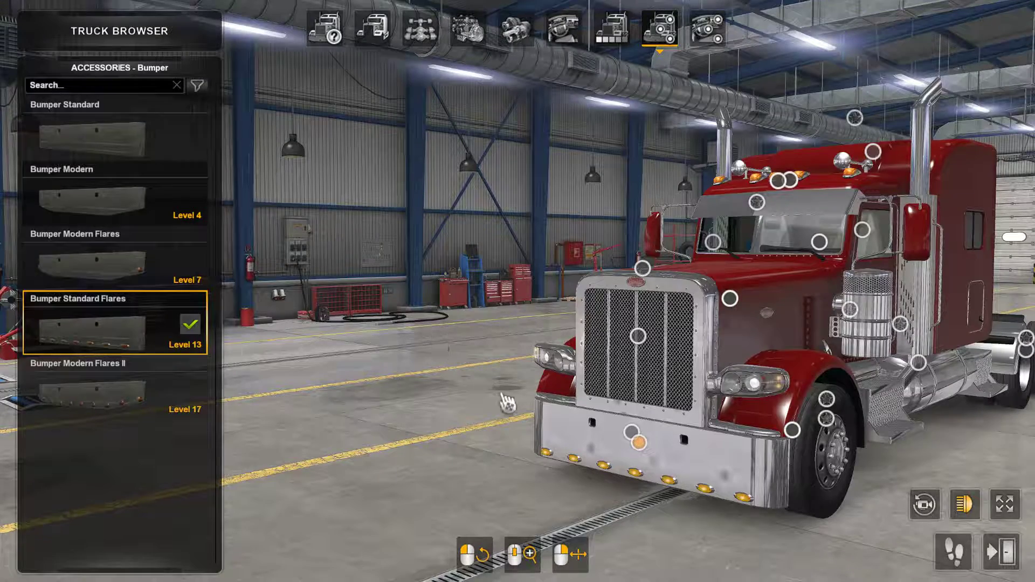
pyautogui.moveTo(507, 401); pyautogui.dragTo(815, 491)
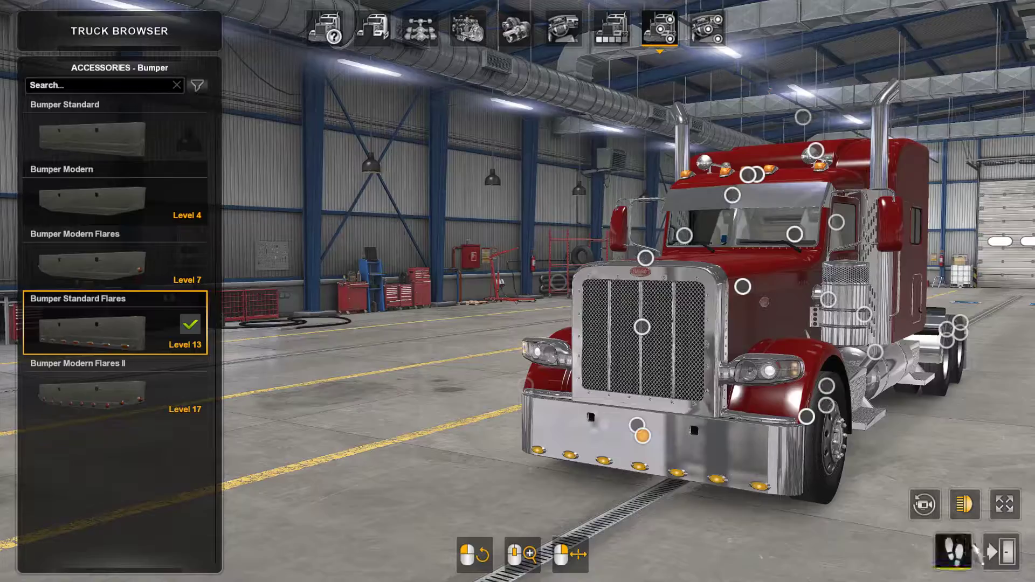
pyautogui.click(1005, 504)
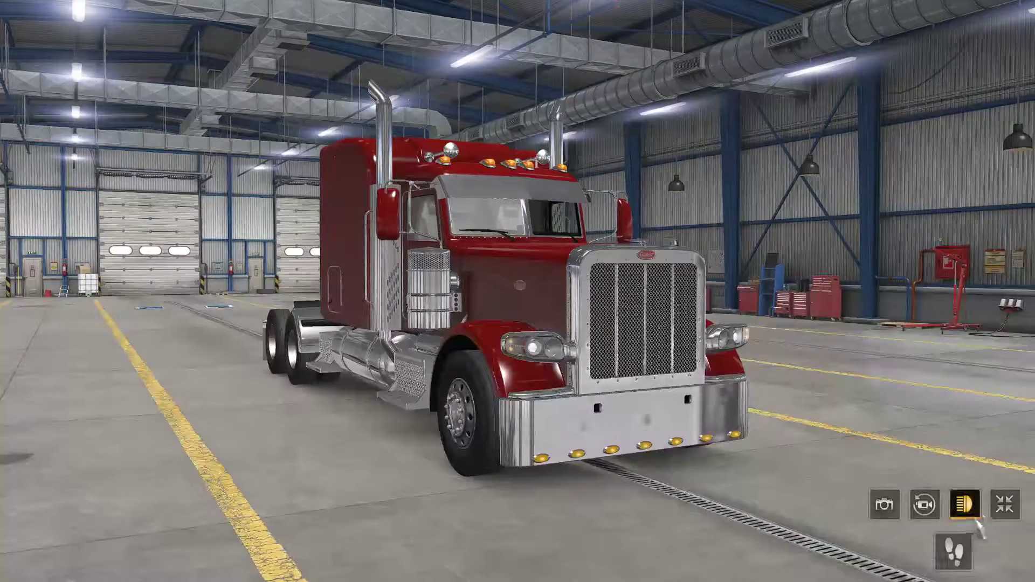
# Step: Exit the fullscreen preview and Truck Browser, leave the profile, and quit the game from the launchpad
pyautogui.click(1004, 504)
pyautogui.click(998, 552)
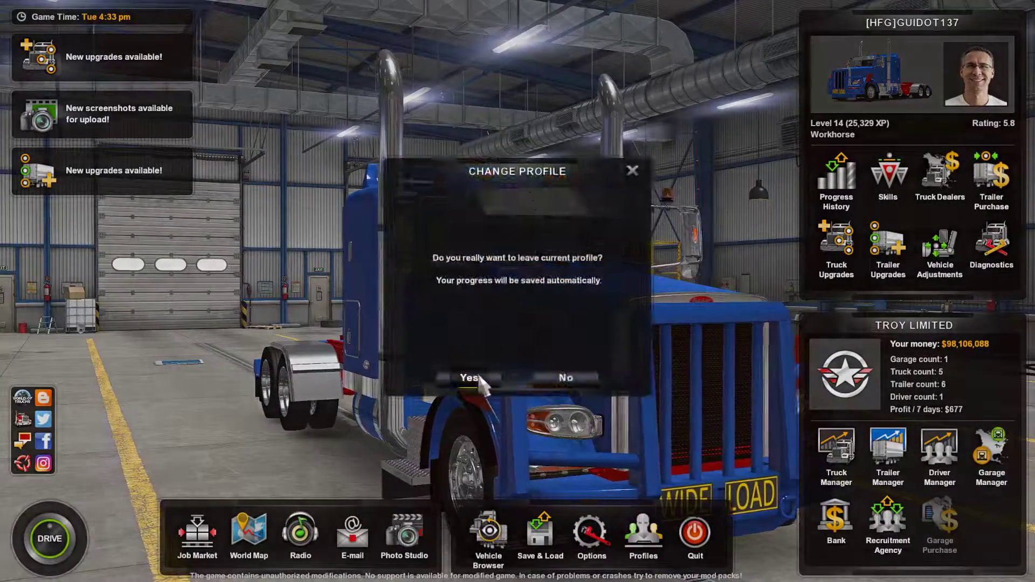
pyautogui.click(479, 378)
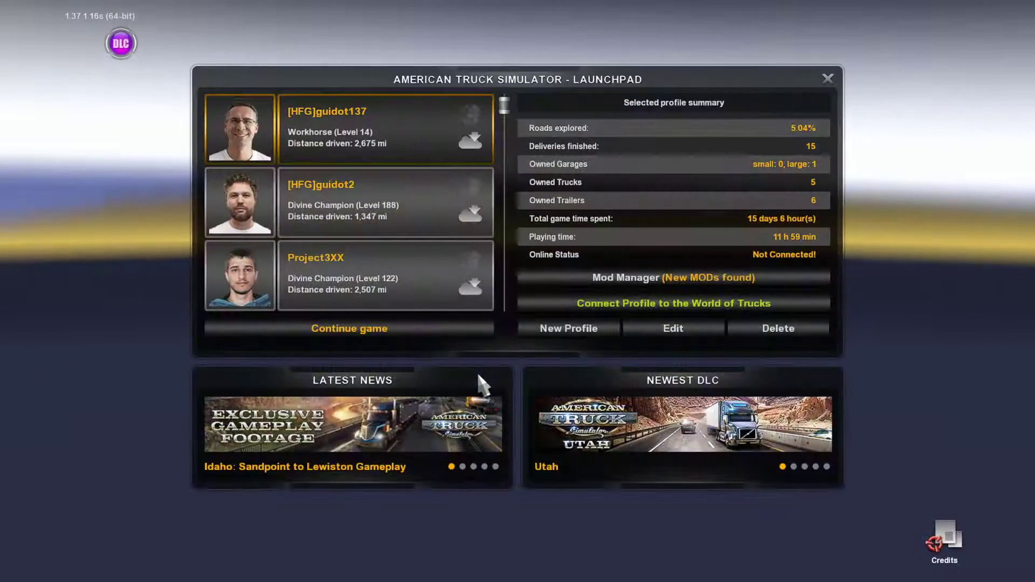
pyautogui.click(828, 82)
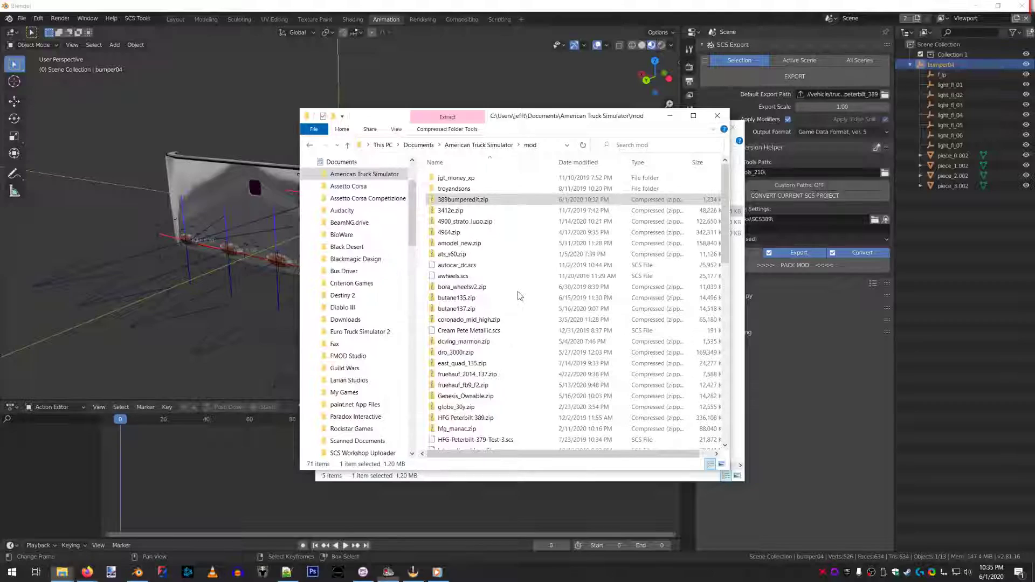
# Step: Minimize both mod folder windows in File Explorer to reveal the Blender bumper04 scene
pyautogui.click(664, 119)
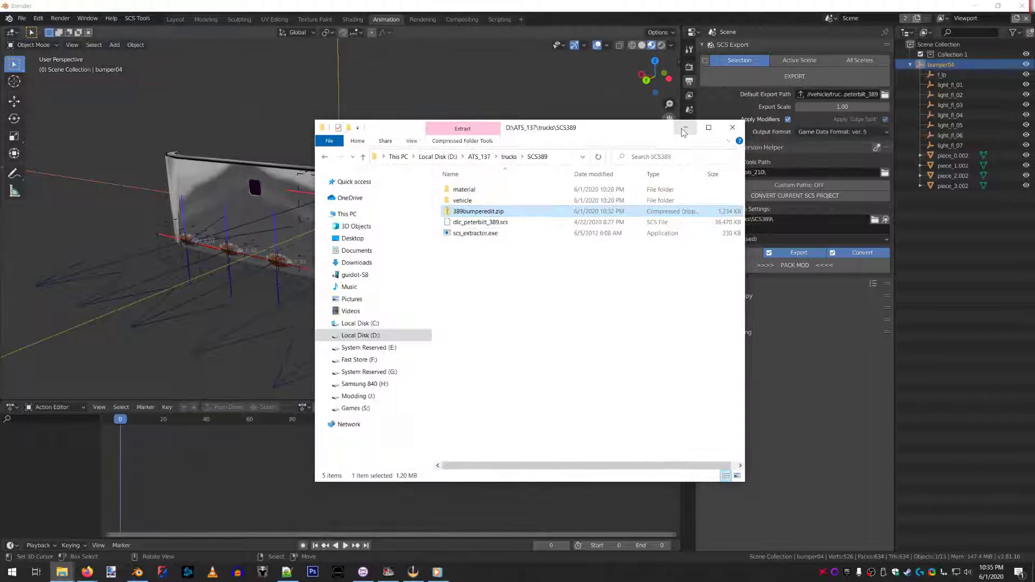
pyautogui.click(683, 127)
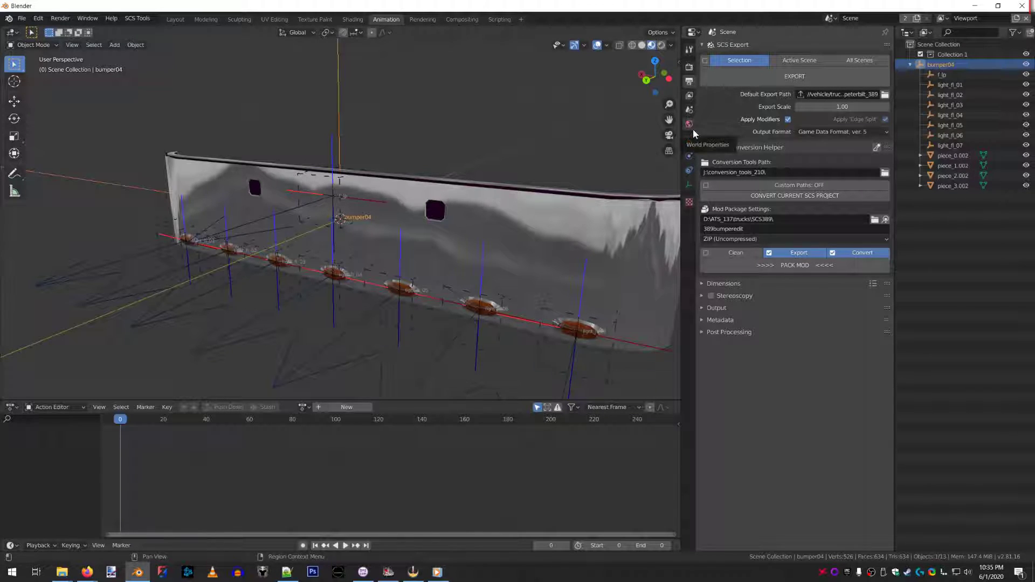
# Step: Show the SCS Global Settings path settings, with project base path D:\ATS_137\trucks\SCS389\
pyautogui.click(690, 54)
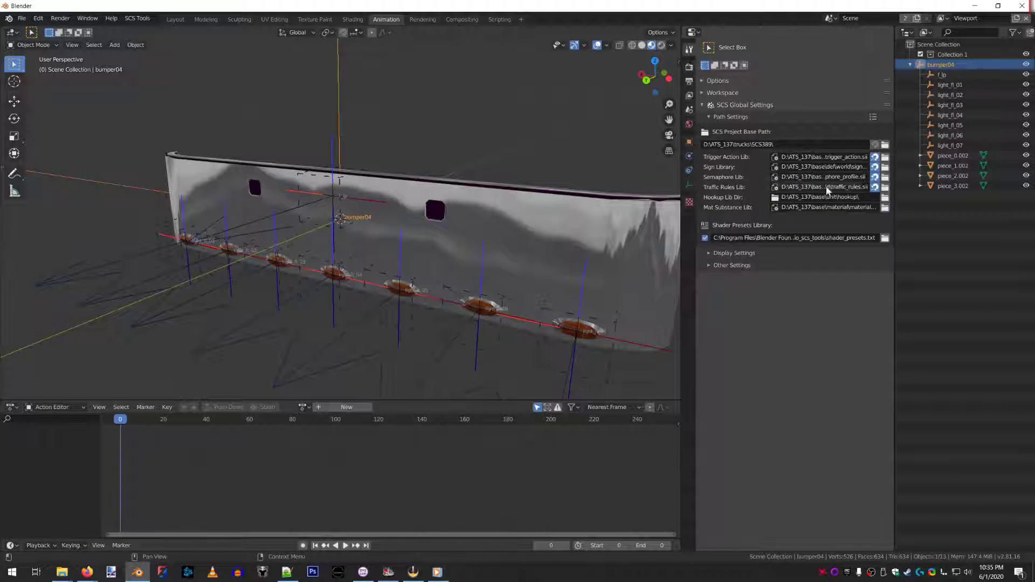